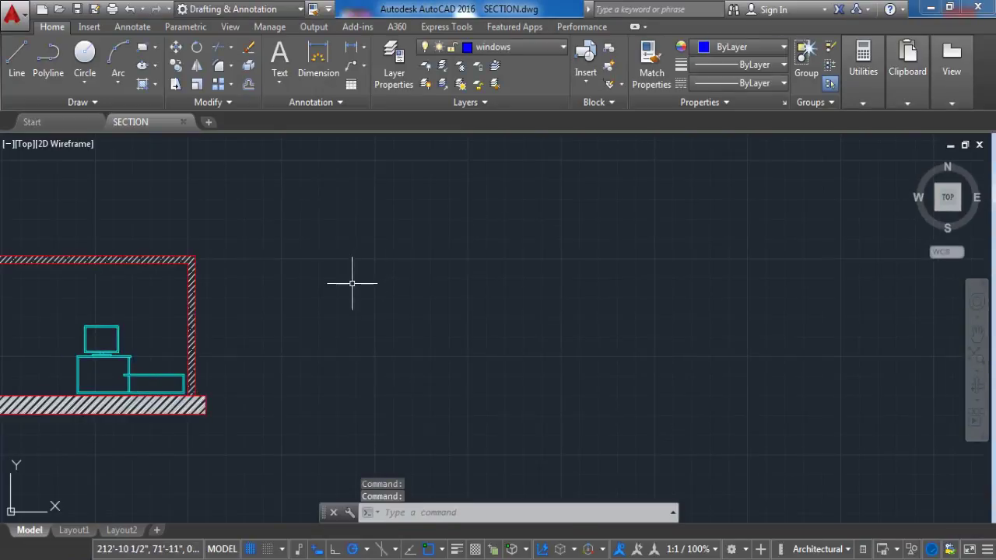
Step: On the exterior walls layer, draw a horizontal 22' line in the empty area to the right of the section
mouse_move(352, 283)
middle_down()
mouse_move(638, 256)
mouse_move(894, 249)
middle_up()
middle_drag(747, 245, 734, 229)
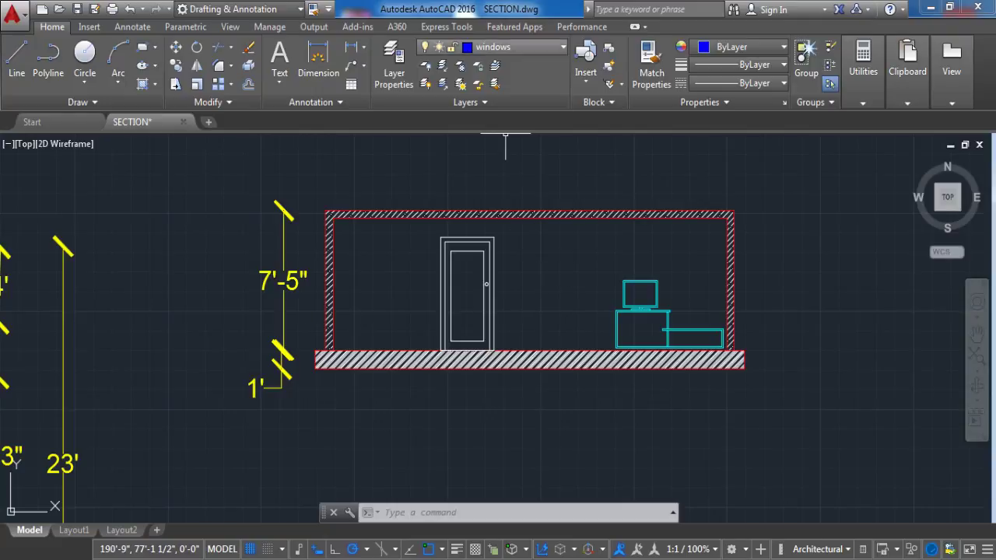
click(514, 47)
click(505, 121)
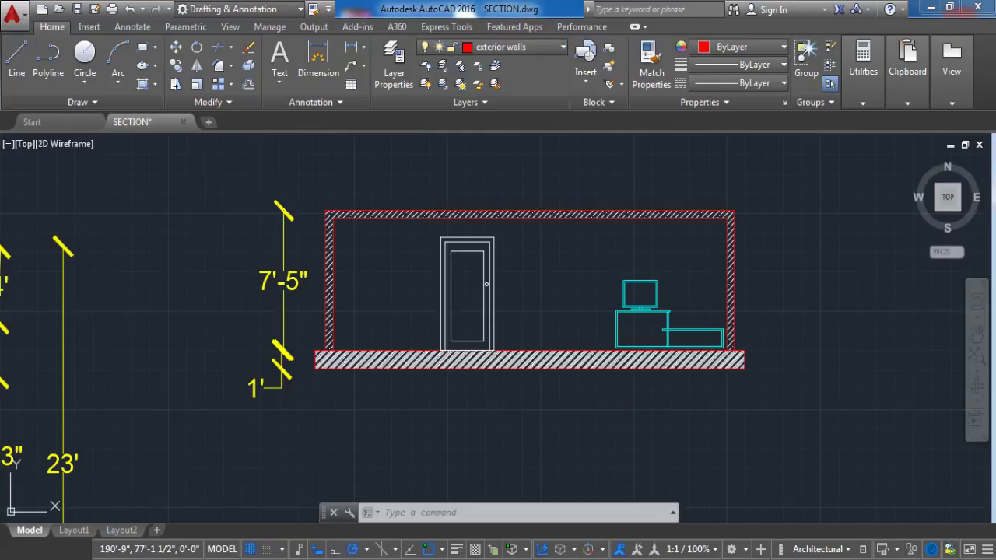
click(17, 58)
middle_drag(801, 319, 240, 356)
scroll(756, 307, up, 2)
scroll(412, 382, down, 2)
middle_drag(412, 382, 432, 403)
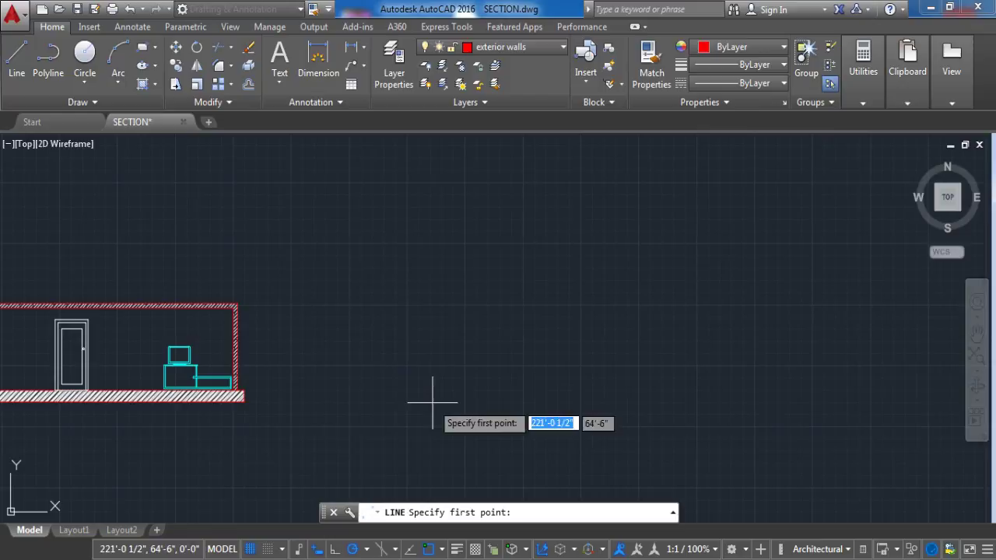
click(432, 395)
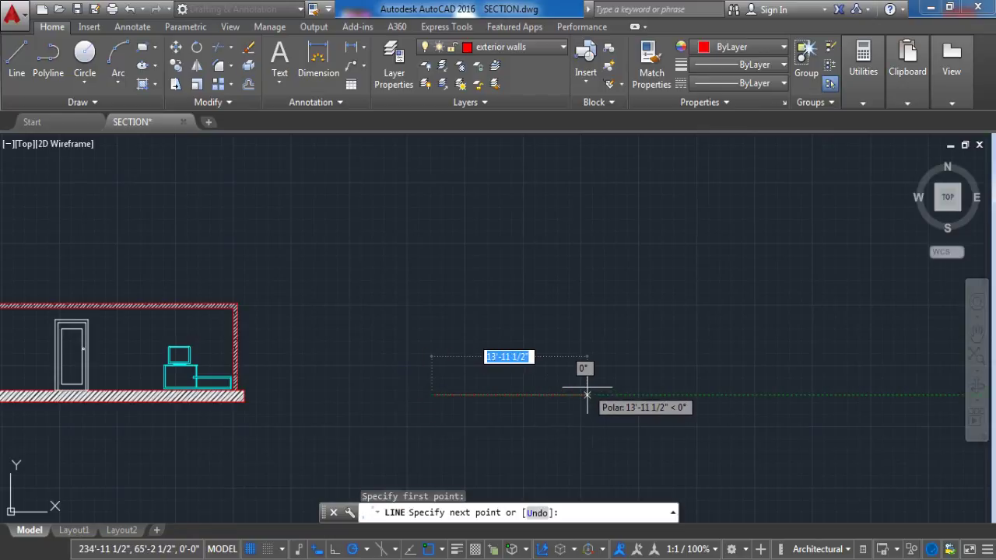
text(22)
key(Tab)
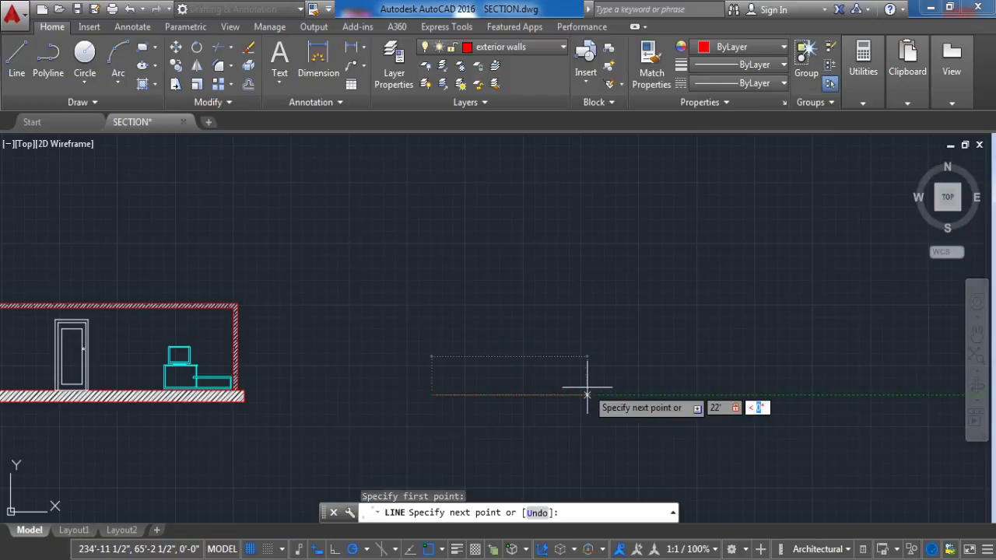
key(Return)
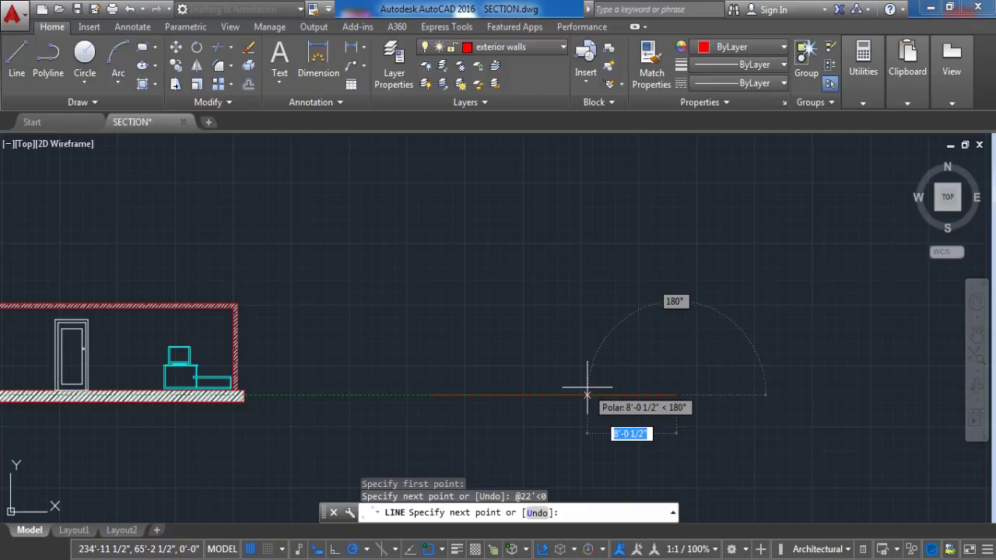
Step: Complete the rectangular outline with a 7' line at 90°, a 22' line at 180°, and a closing segment
text(7)
key(Tab)
text(9)
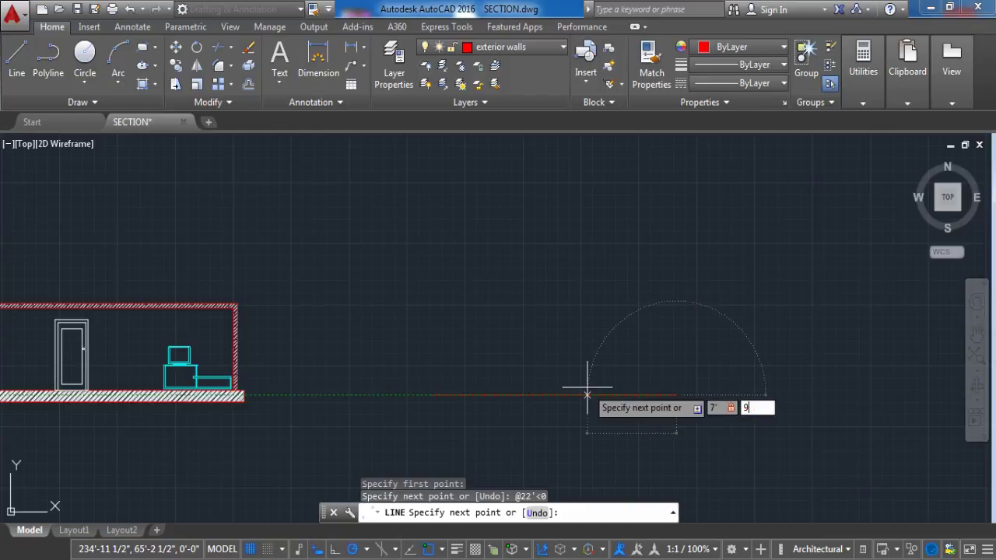
text(0)
key(Return)
text(22)
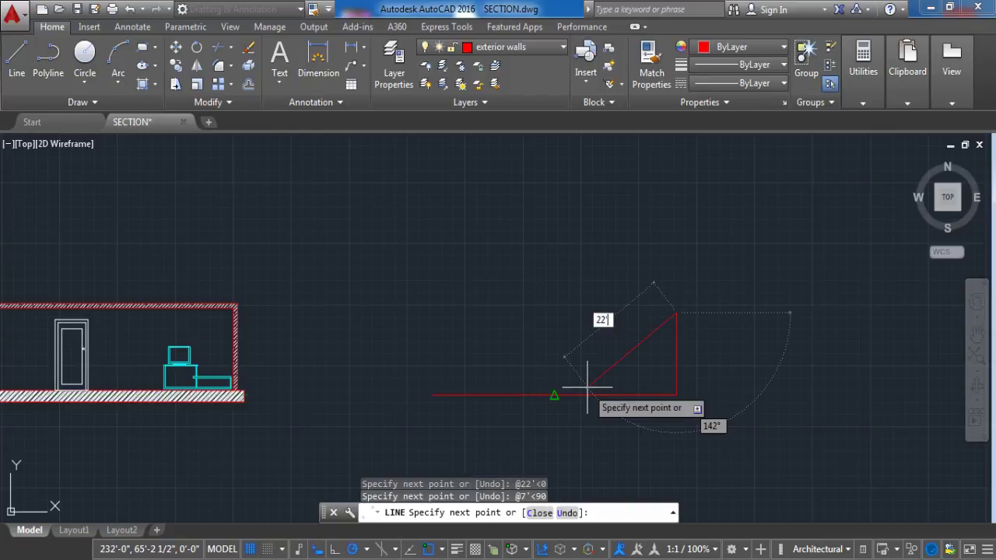
text(')
key(Tab)
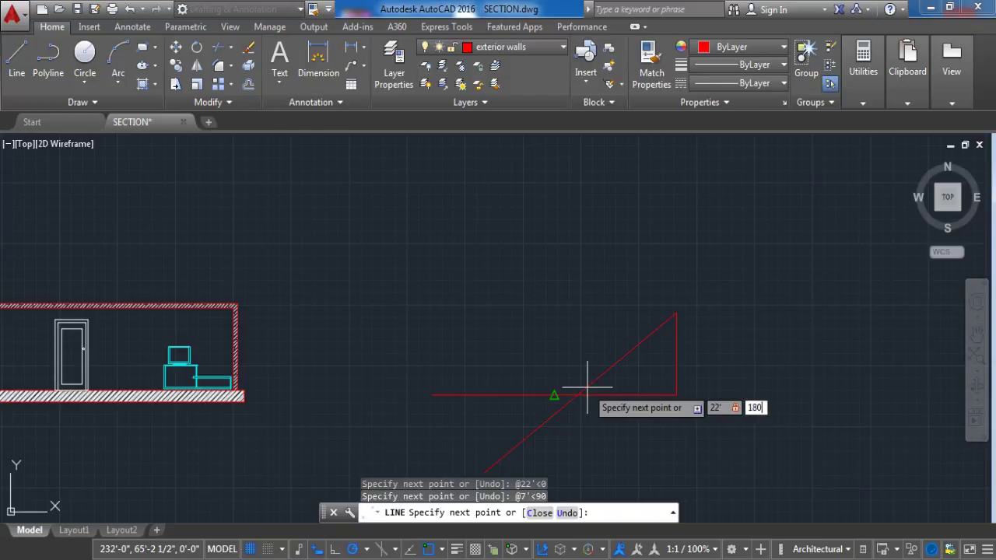
key(Return)
text(c)
key(Return)
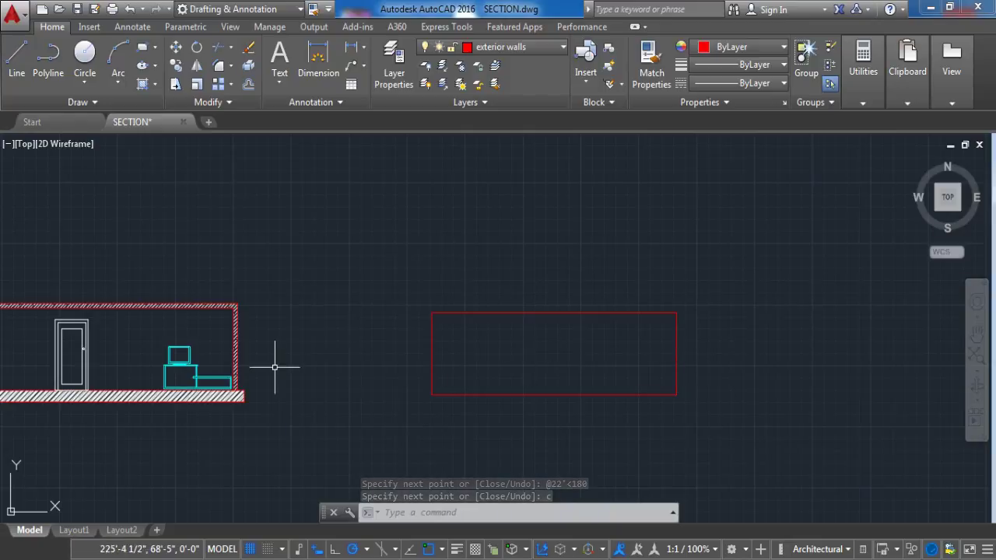
Step: On the doors layer, draw a 6'6" guide line along the base from the outline's lower-left corner, using the front door's offset in the floor plan
scroll(489, 373, down, 4)
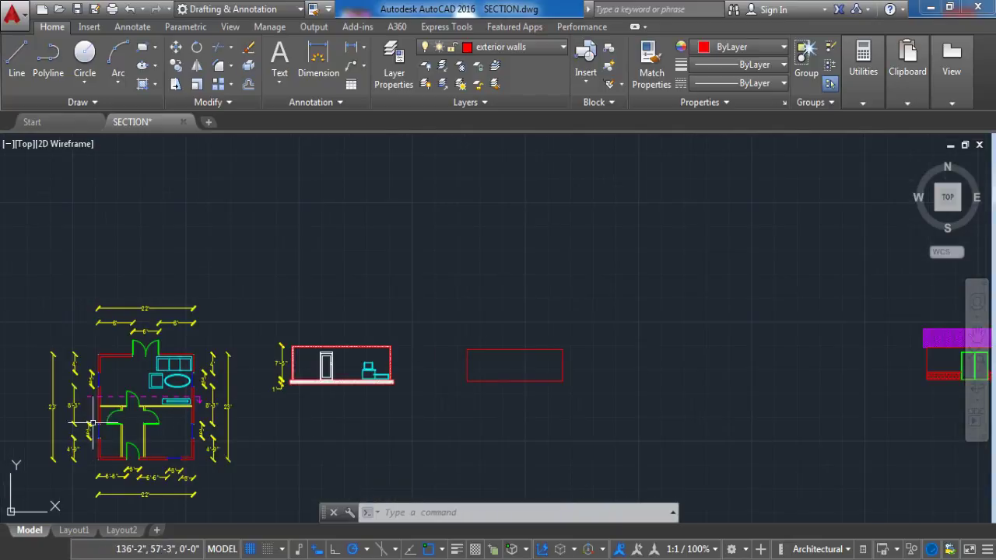
scroll(95, 461, up, 4)
scroll(151, 498, up, 2)
mouse_move(213, 467)
middle_down()
mouse_move(222, 436)
mouse_move(278, 389)
middle_up()
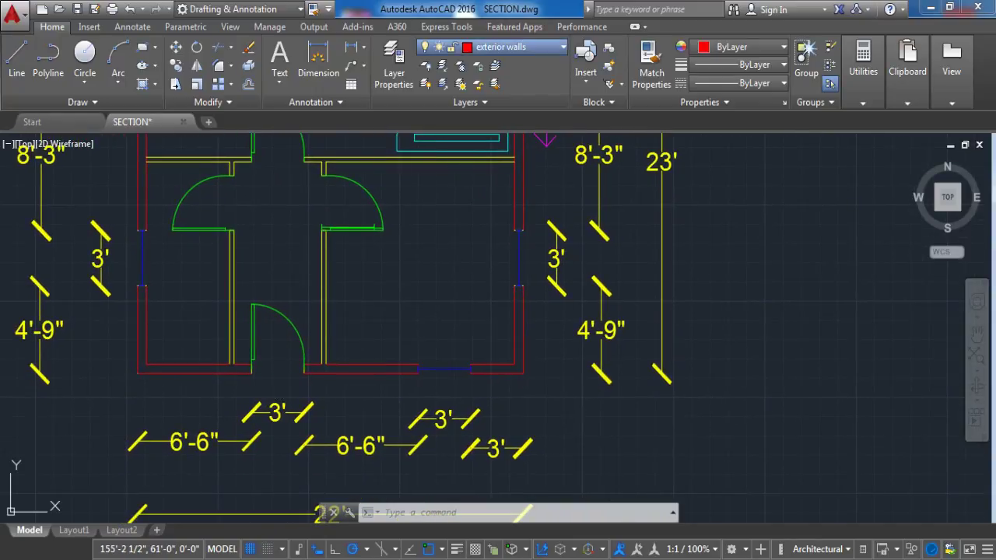
click(505, 46)
click(483, 84)
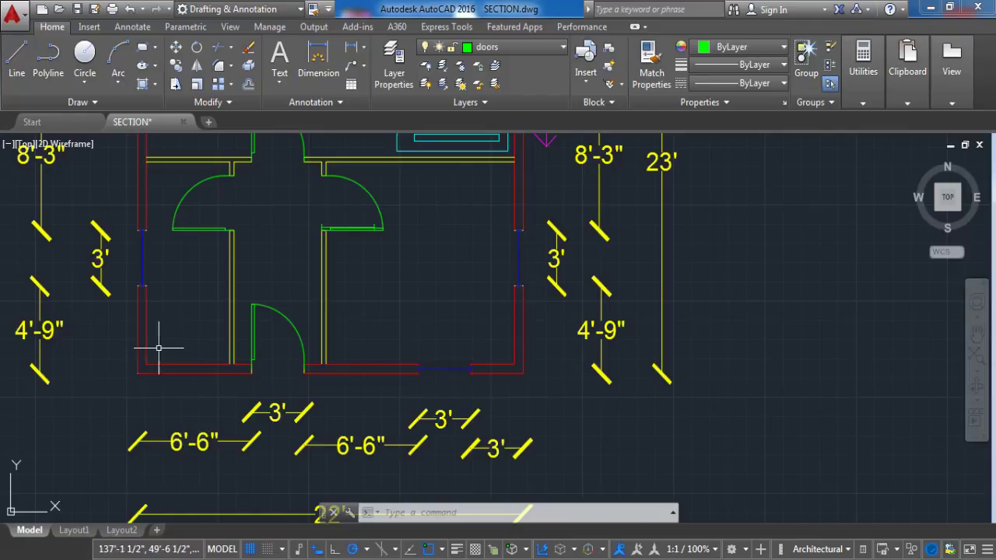
click(17, 58)
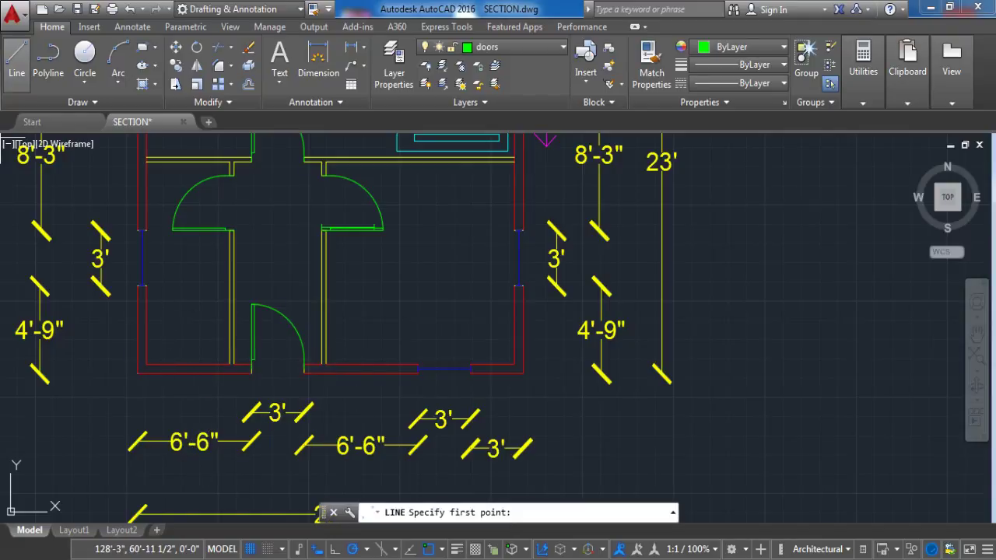
scroll(412, 316, down, 5)
scroll(791, 211, up, 5)
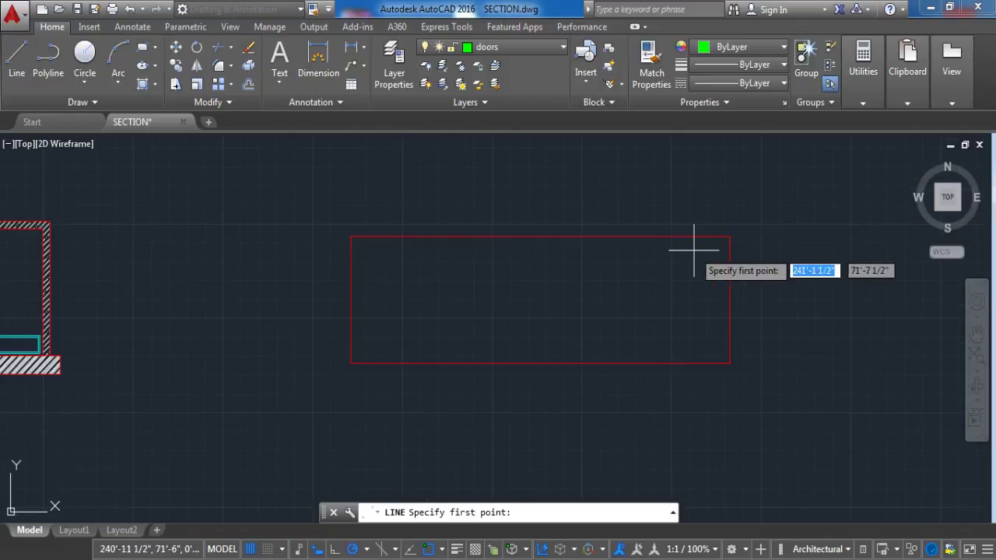
click(350, 363)
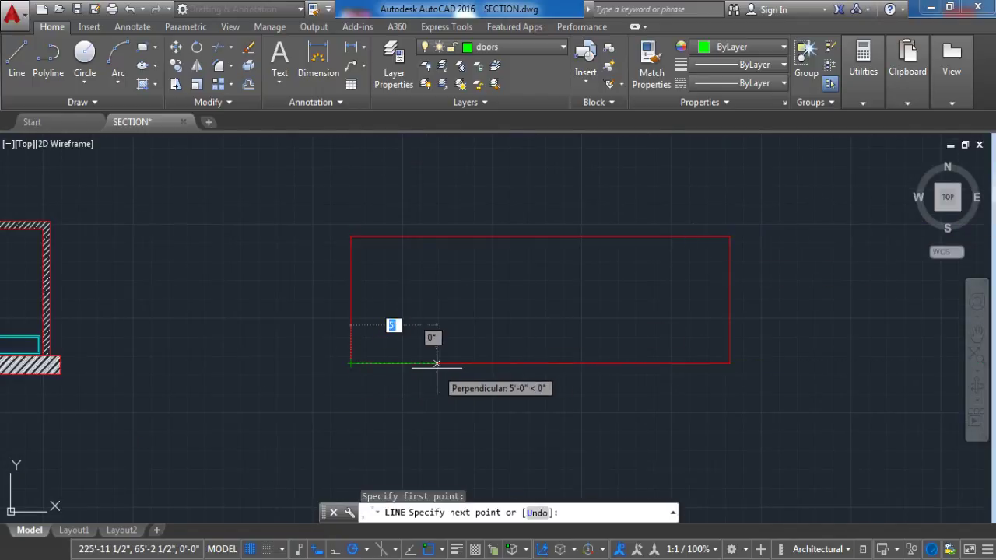
text(6)
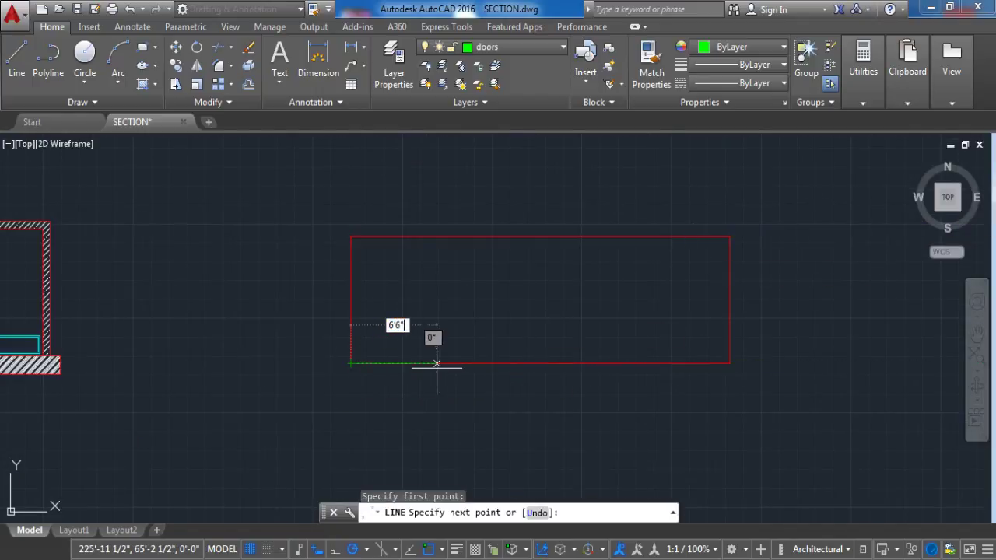
text('6")
key(Return)
key(Escape)
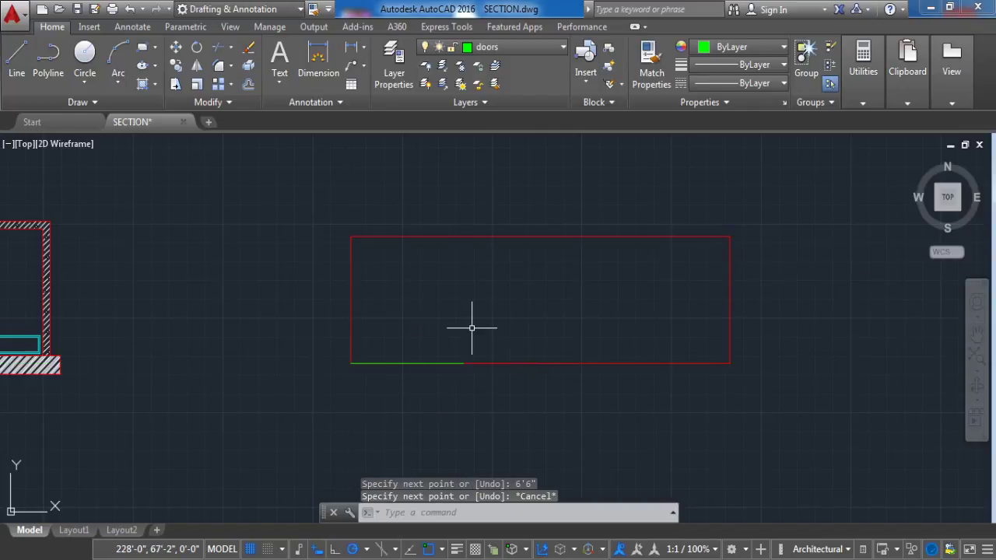
Step: Insert the imperial Door Elevation block and move its lower-left corner to the right end of the guide line
key(ctrl+3)
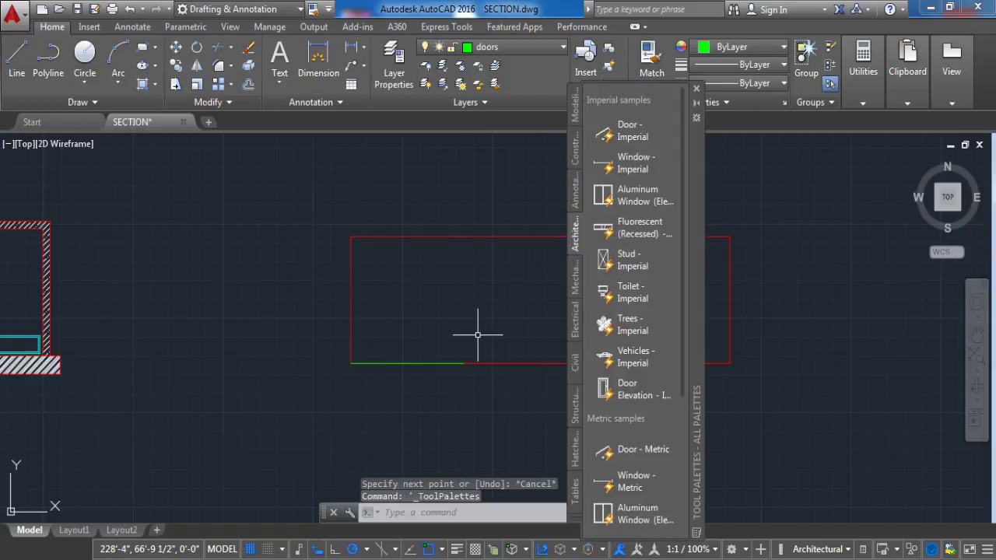
click(634, 389)
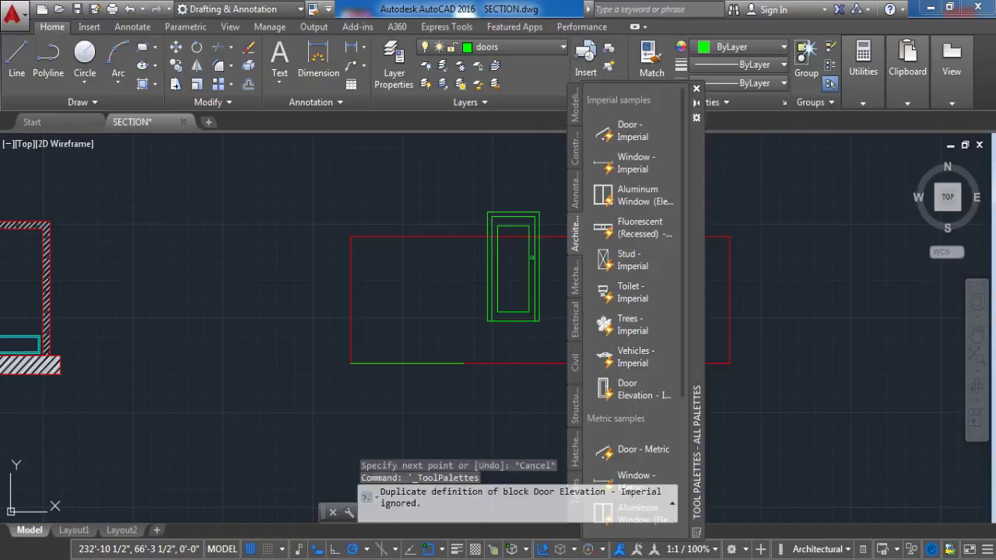
click(583, 338)
click(475, 285)
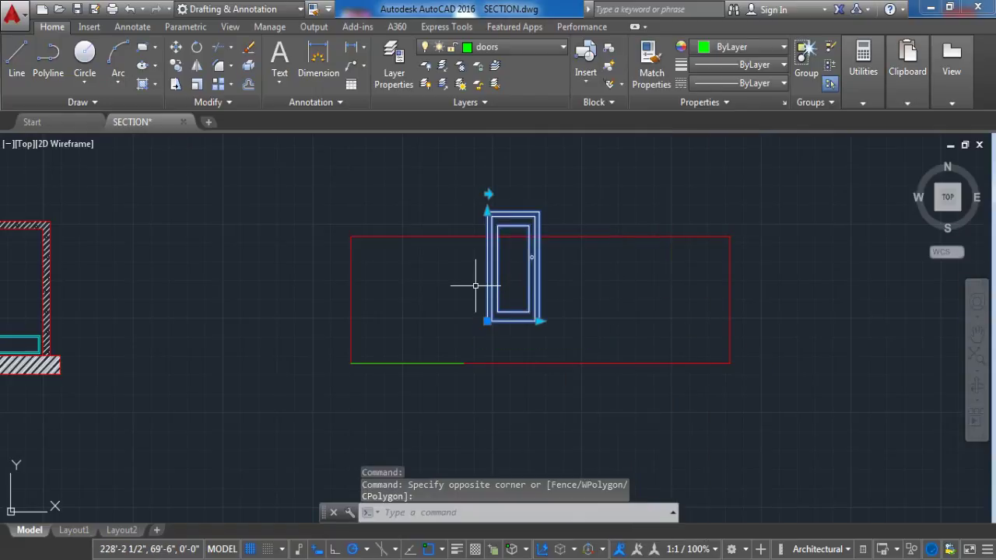
text(m)
key(Return)
scroll(472, 328, up, 4)
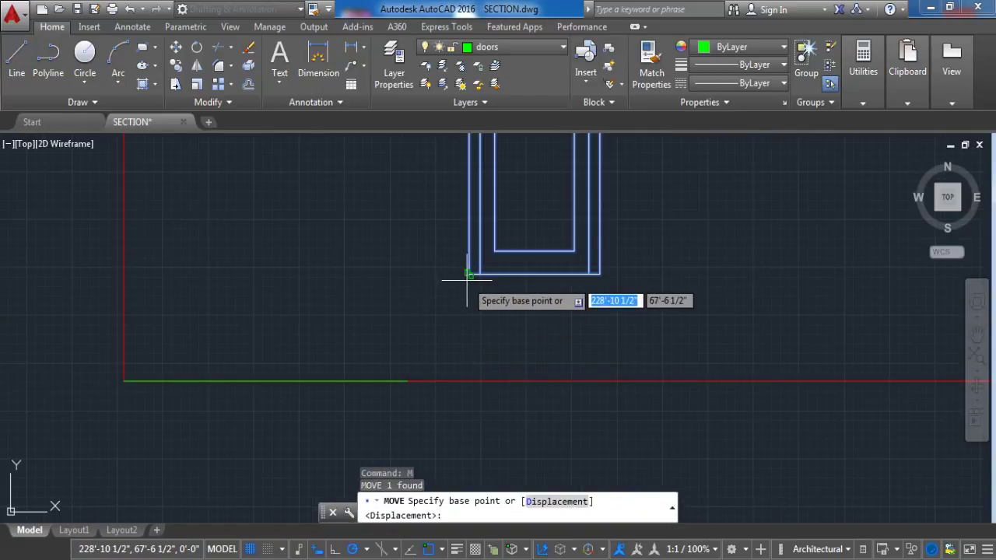
click(466, 275)
click(409, 377)
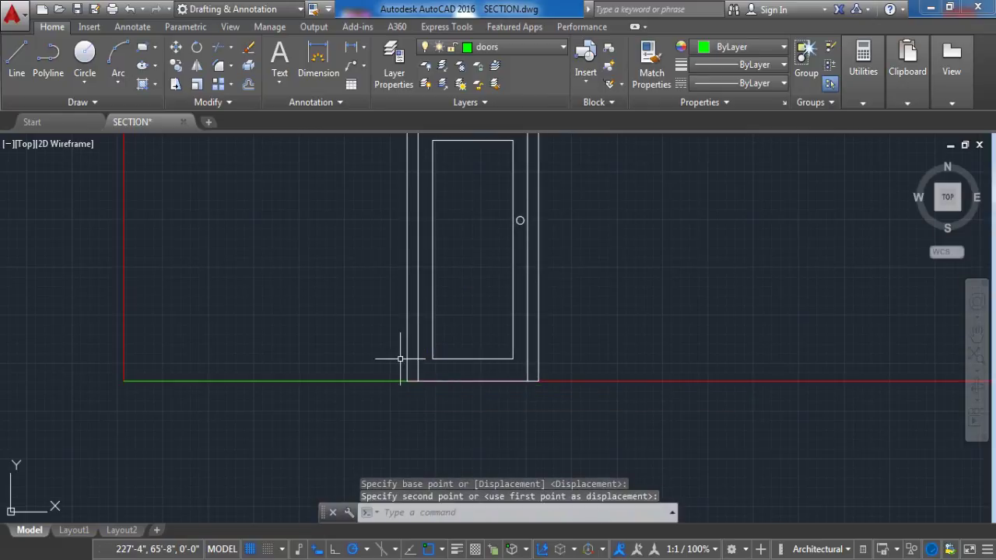
Step: Delete the green guide line along the outline's base
key(Escape)
click(378, 381)
key(Delete)
Step: On the windows layer, draw a 3' guide line leftward along the base from the outline's lower-right corner
scroll(378, 381, down, 6)
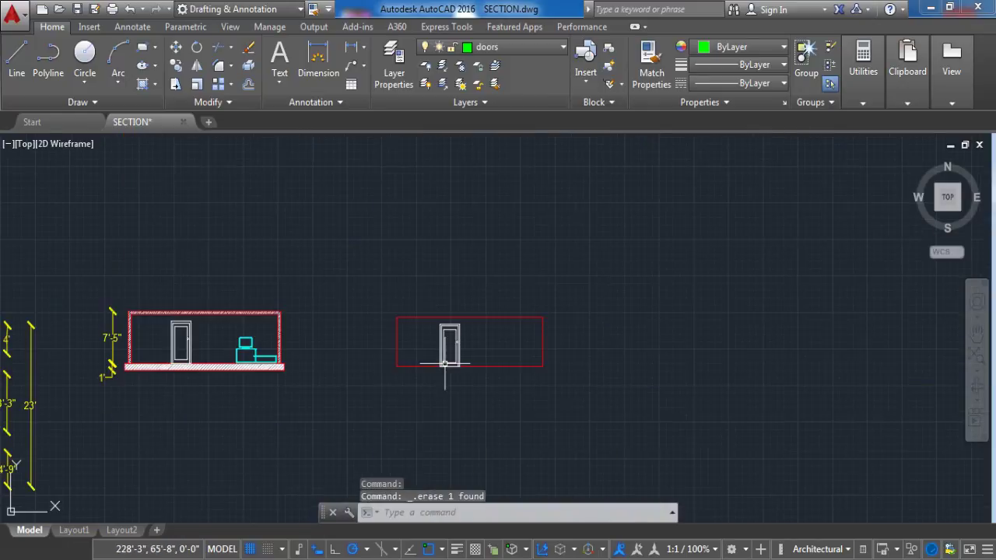
scroll(195, 411, up, 8)
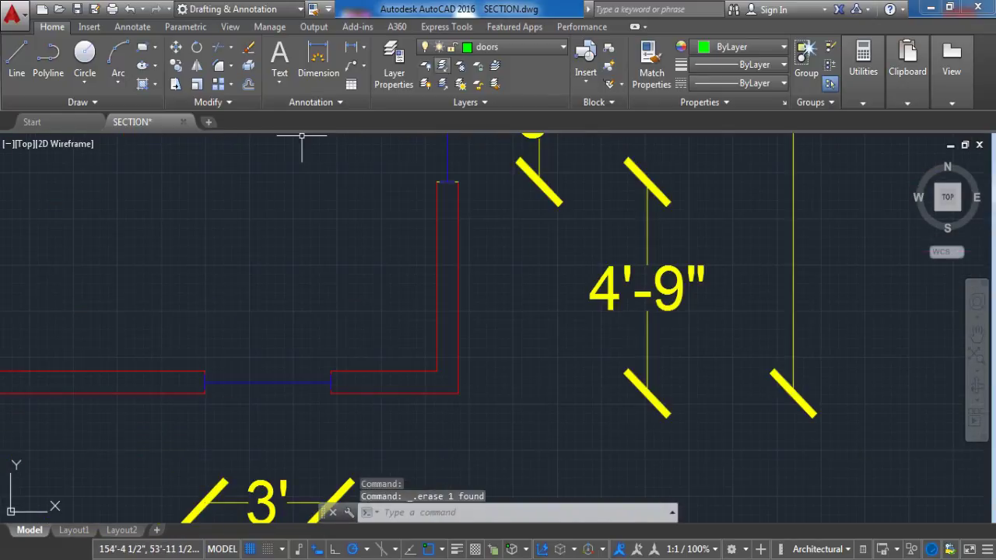
click(514, 46)
click(491, 212)
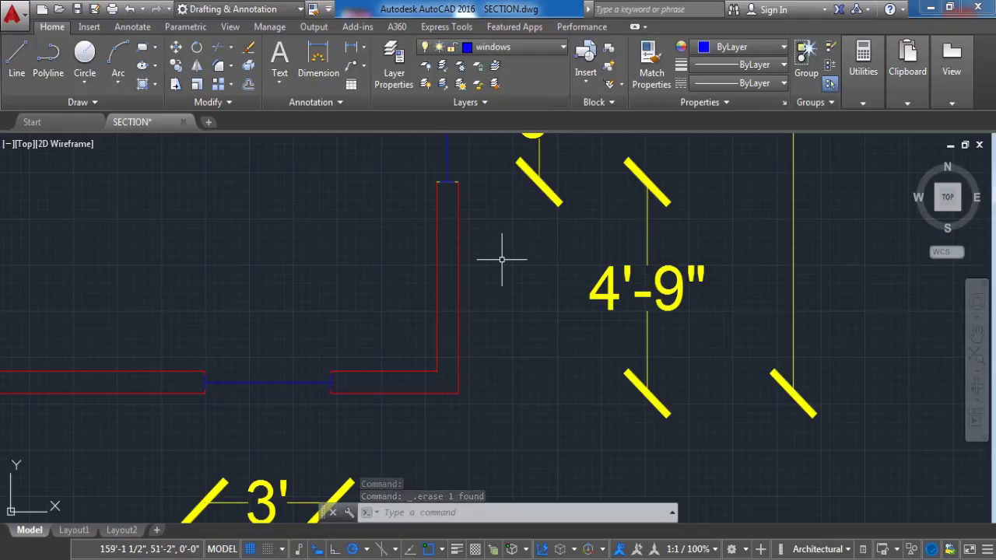
scroll(504, 259, down, 2)
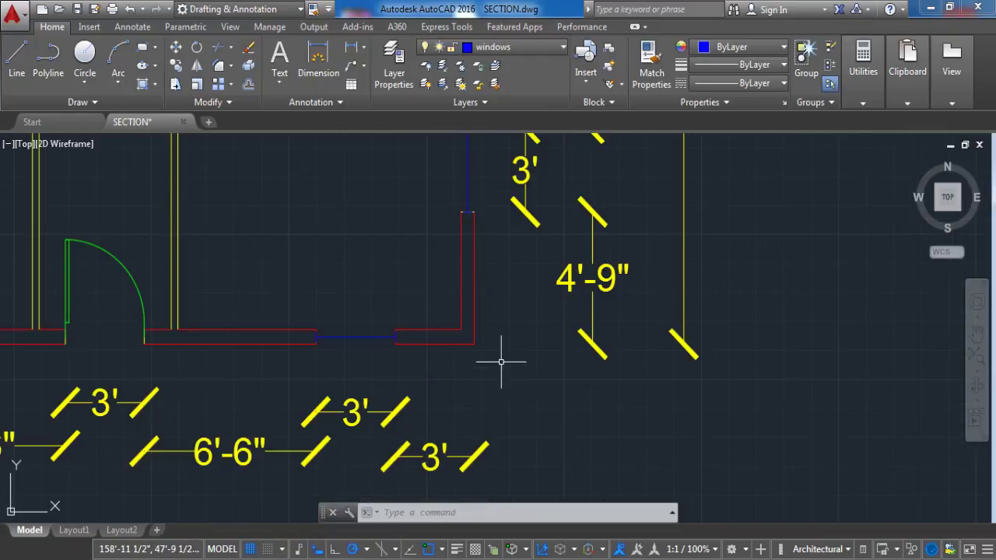
scroll(465, 395, down, 5)
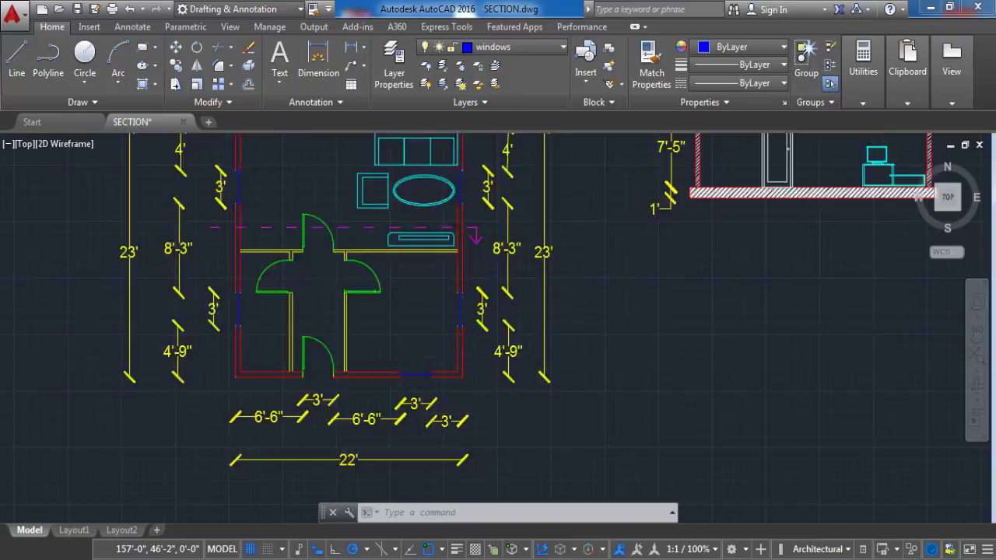
scroll(786, 358, up, 6)
click(17, 62)
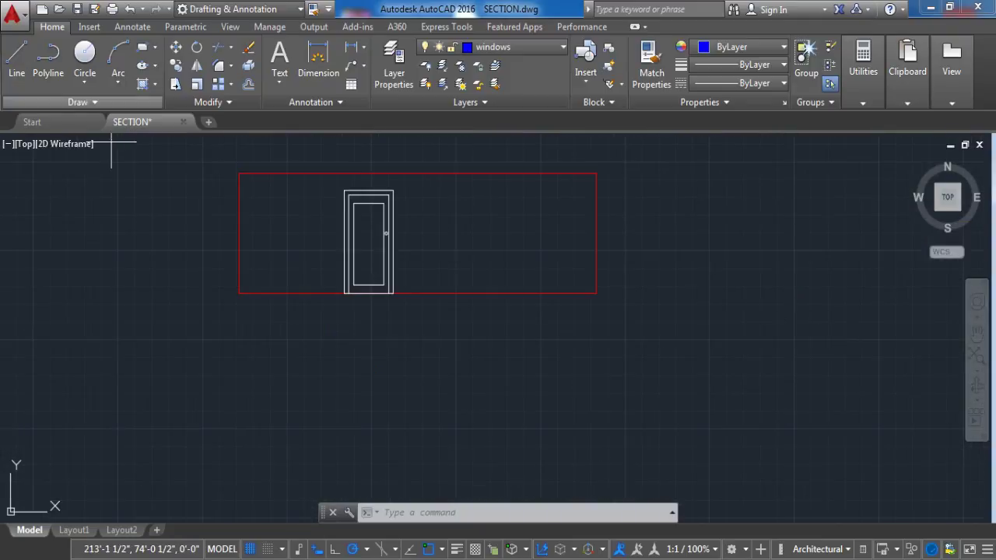
scroll(602, 260, up, 2)
click(593, 313)
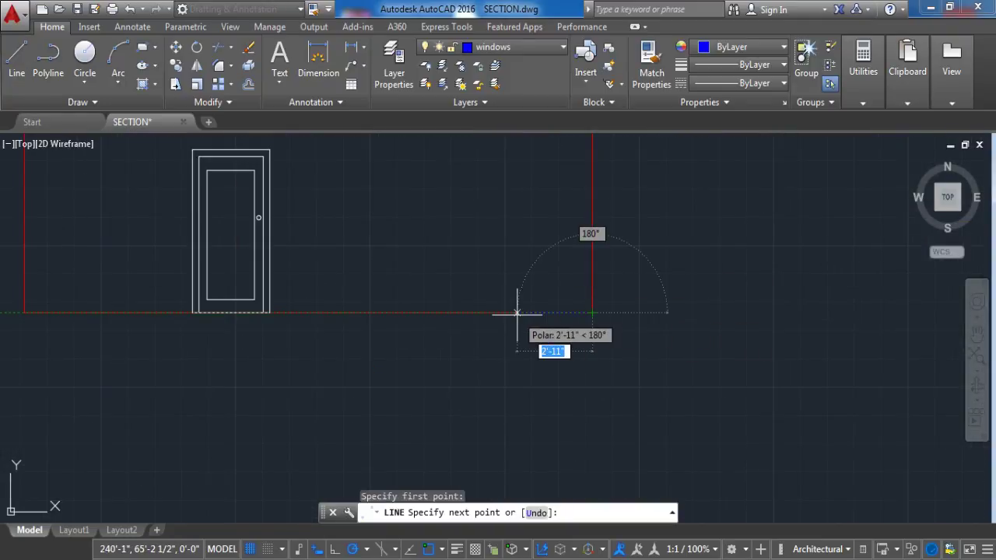
text(3)
key(Return)
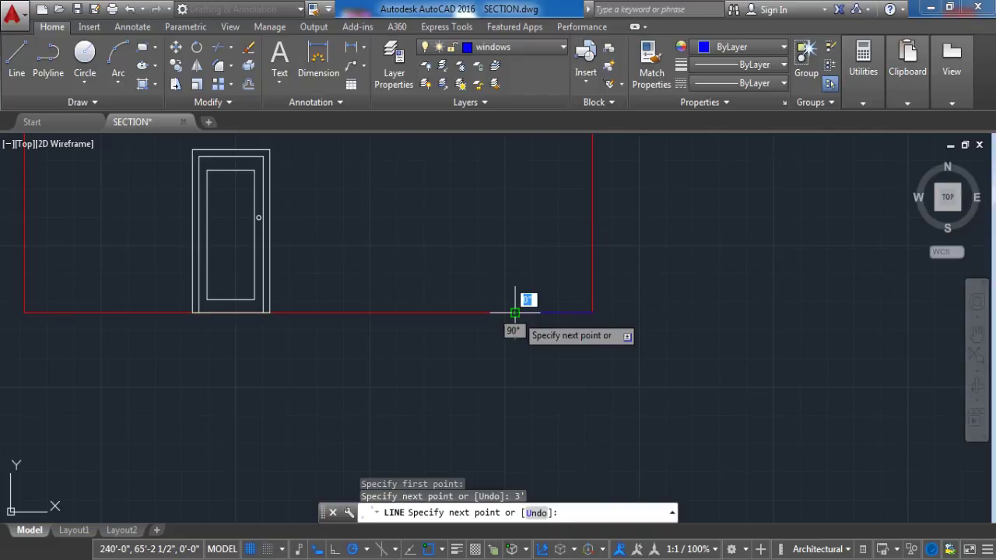
Step: Continue the window guide 20" straight up from its left end and finish the line
text(2)
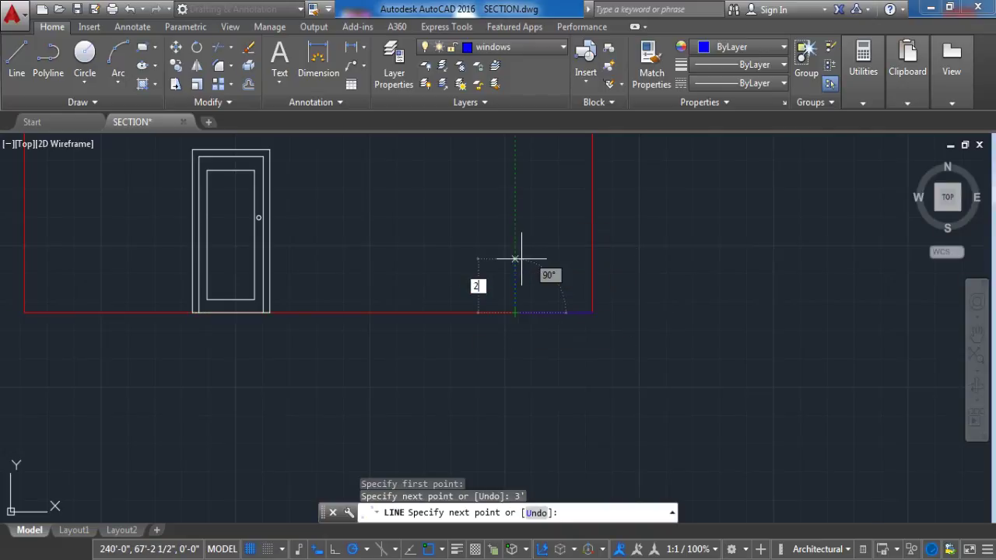
text(0")
key(Return)
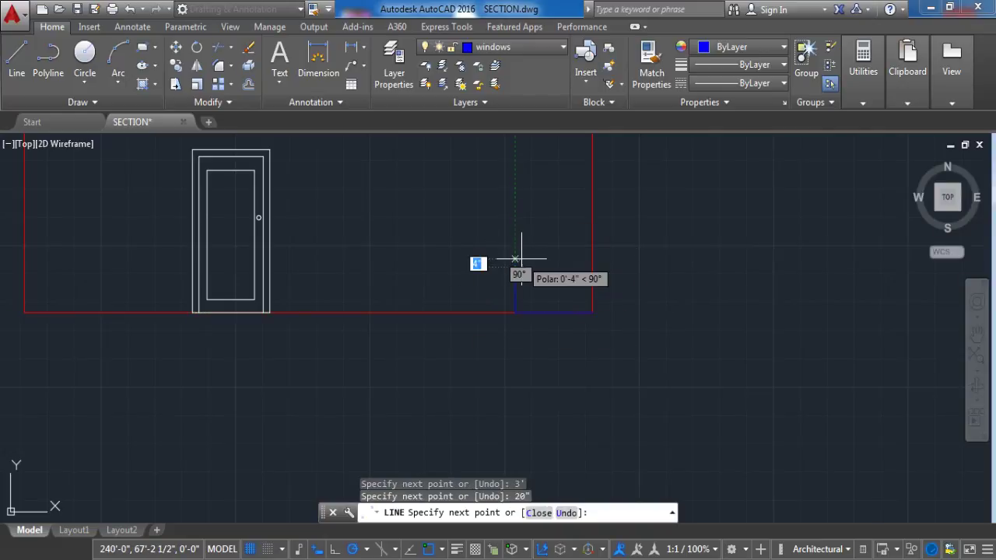
key(Escape)
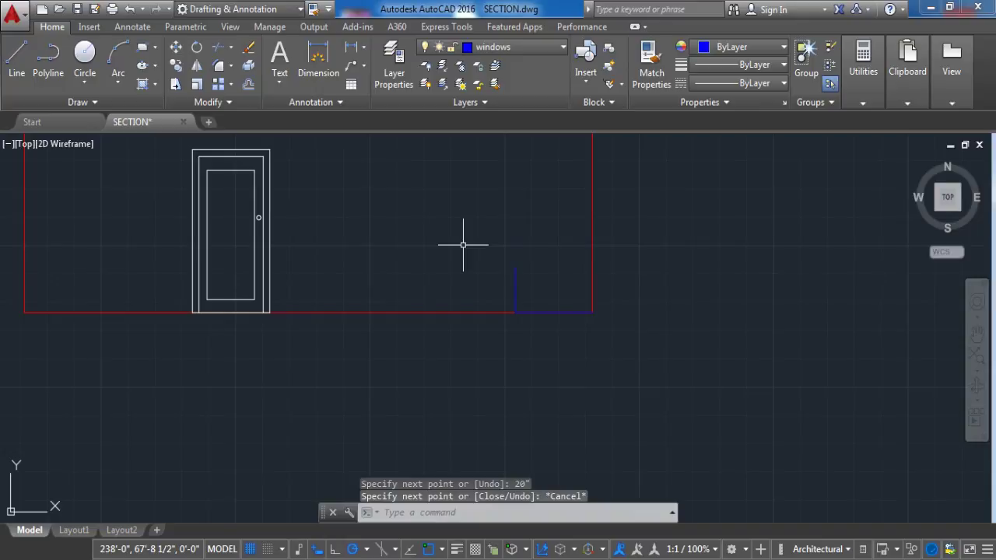
Step: Insert the imperial Aluminum Window elevation block and move its lower-right corner to the upper end of the vertical guide line
key(ctrl+3)
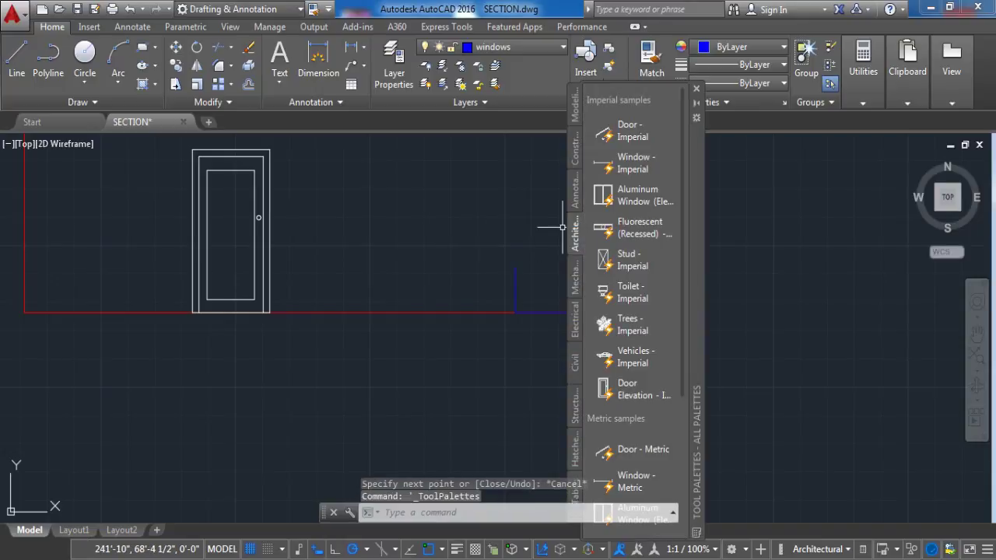
drag(633, 196, 467, 230)
key(ctrl+3)
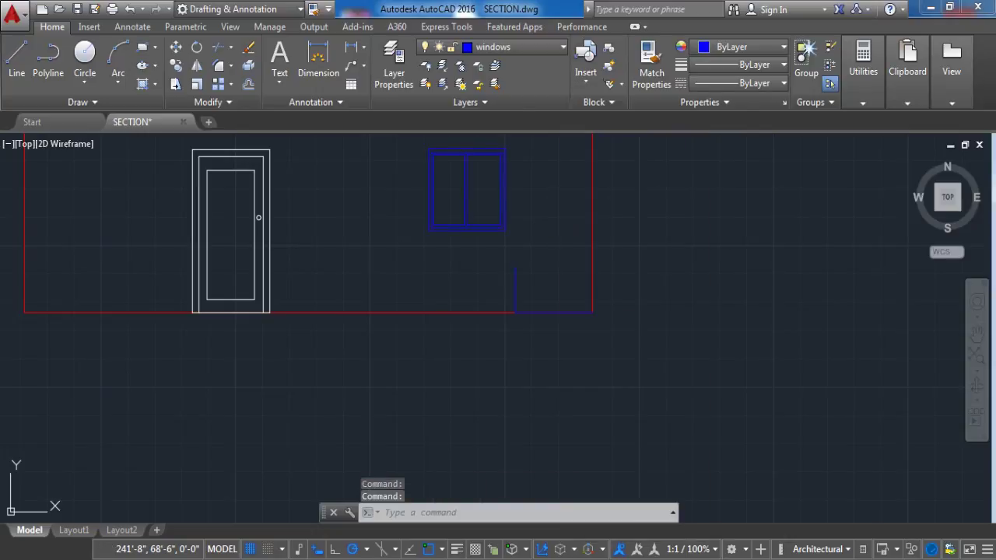
click(529, 226)
click(422, 166)
text(m)
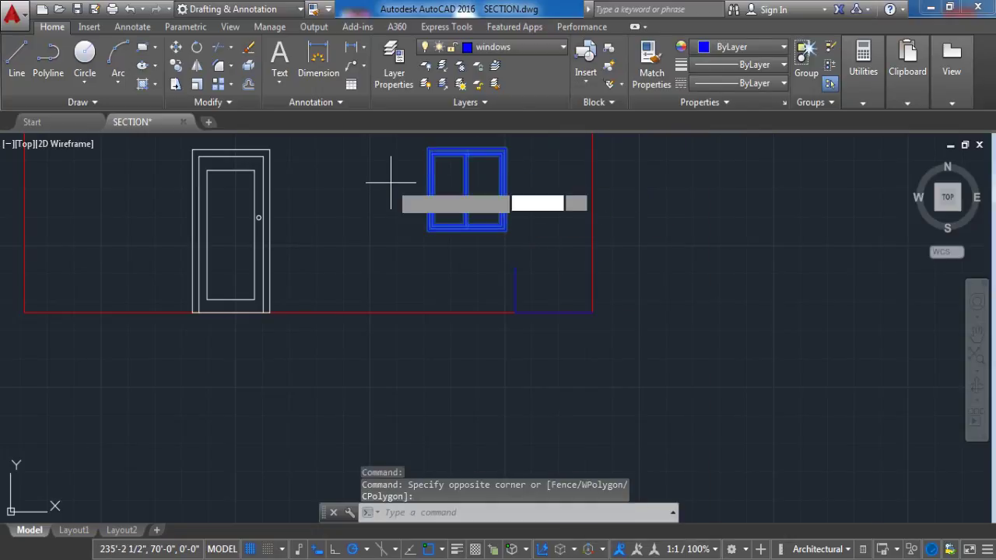
key(Return)
scroll(514, 210, up, 4)
click(479, 278)
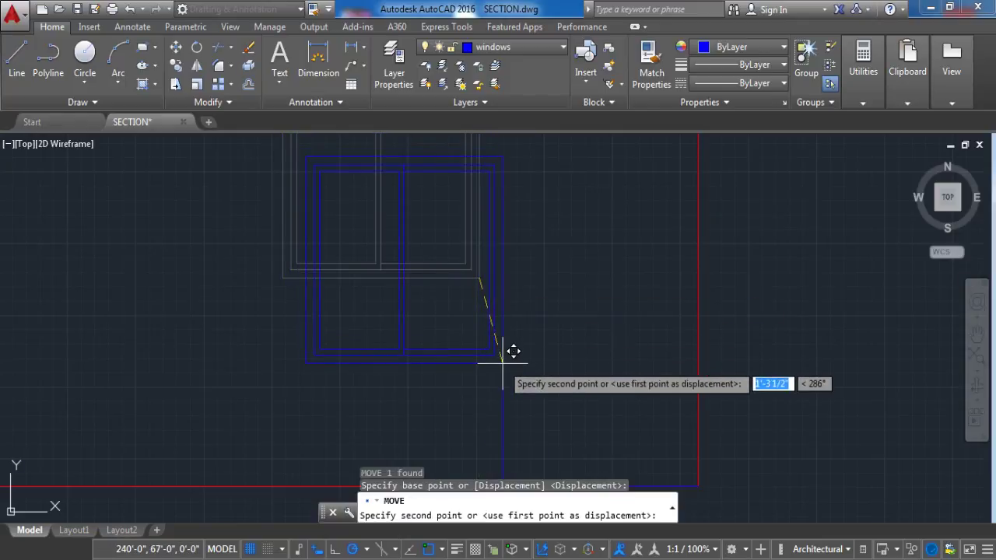
key(Escape)
Step: Delete the vertical guide line below the window
click(512, 412)
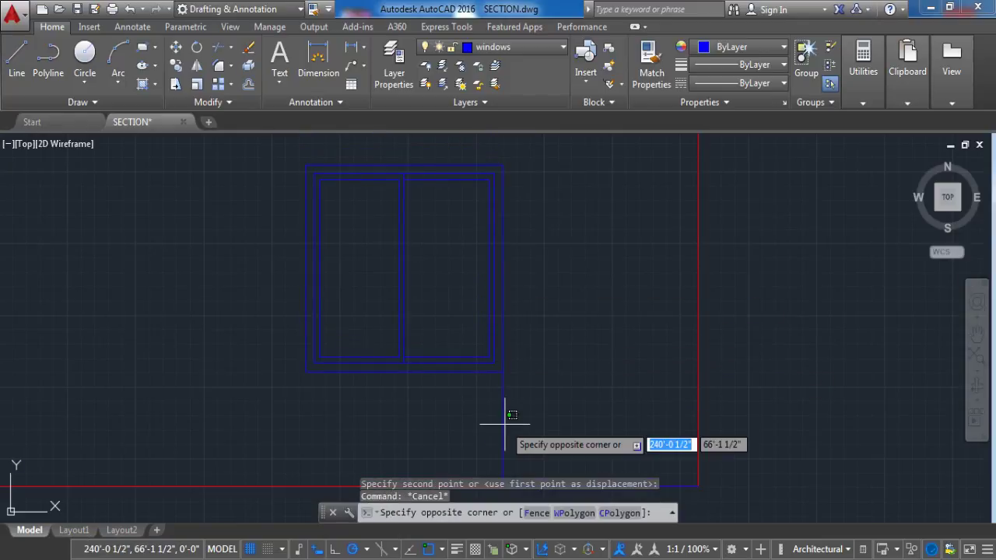
click(479, 425)
key(Delete)
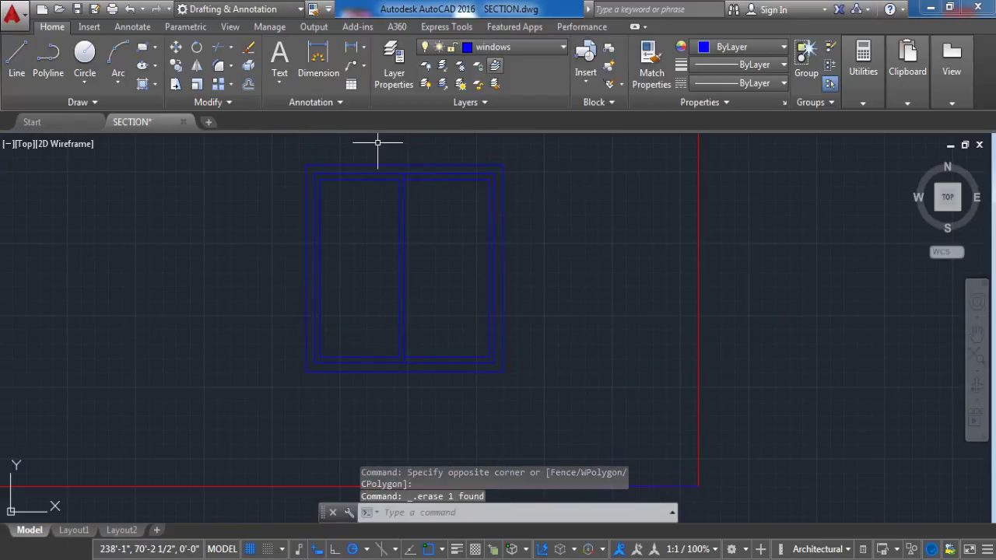
Step: On the exterior walls layer, draw a line 20" up from the outline's lower-right corner, continuing horizontally to the door's right edge
click(513, 47)
click(498, 131)
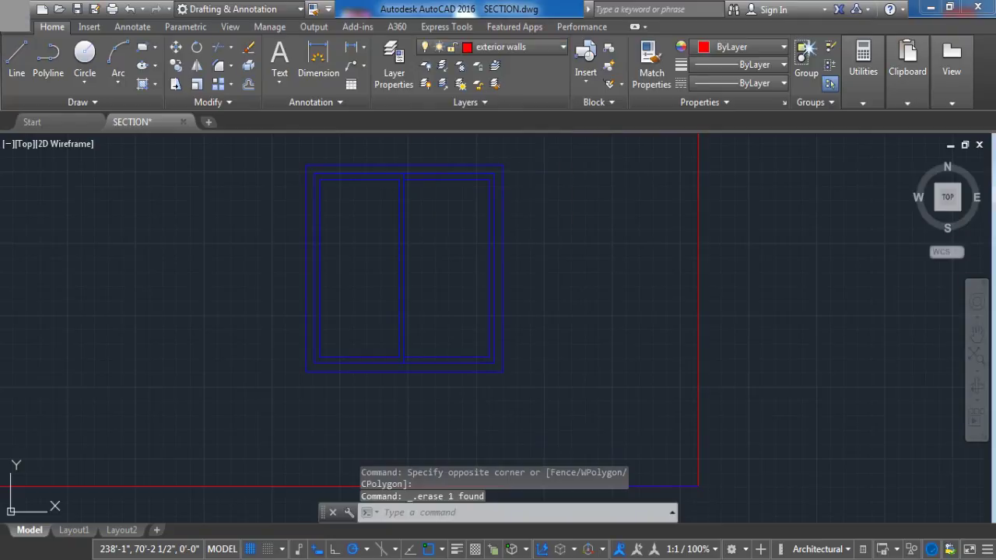
click(17, 62)
scroll(580, 323, down, 2)
click(652, 423)
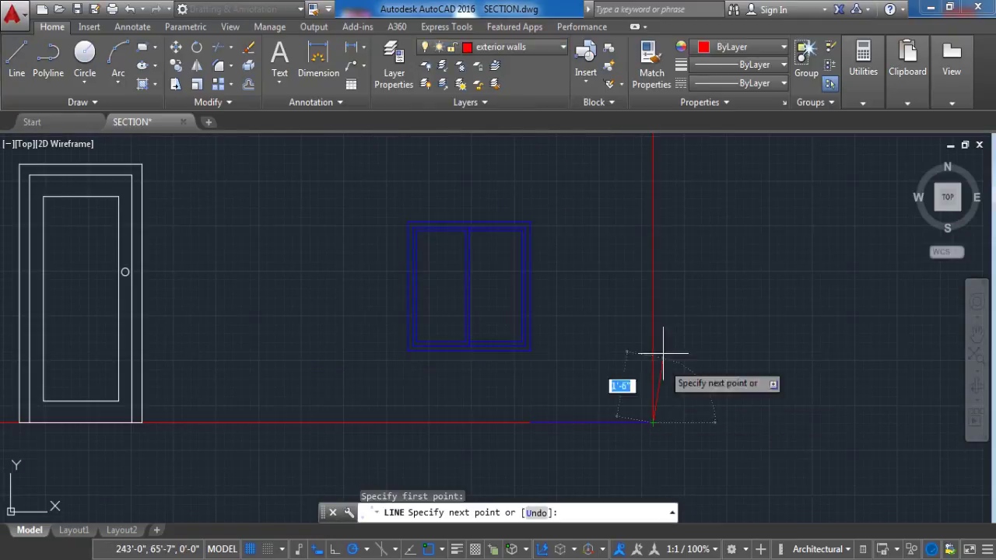
text(20)
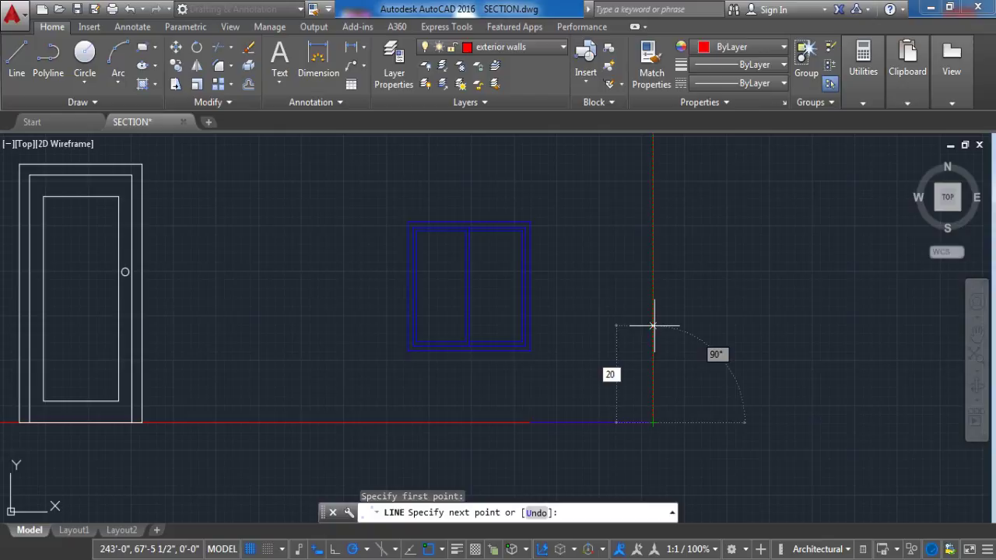
key(Return)
scroll(572, 304, down, 5)
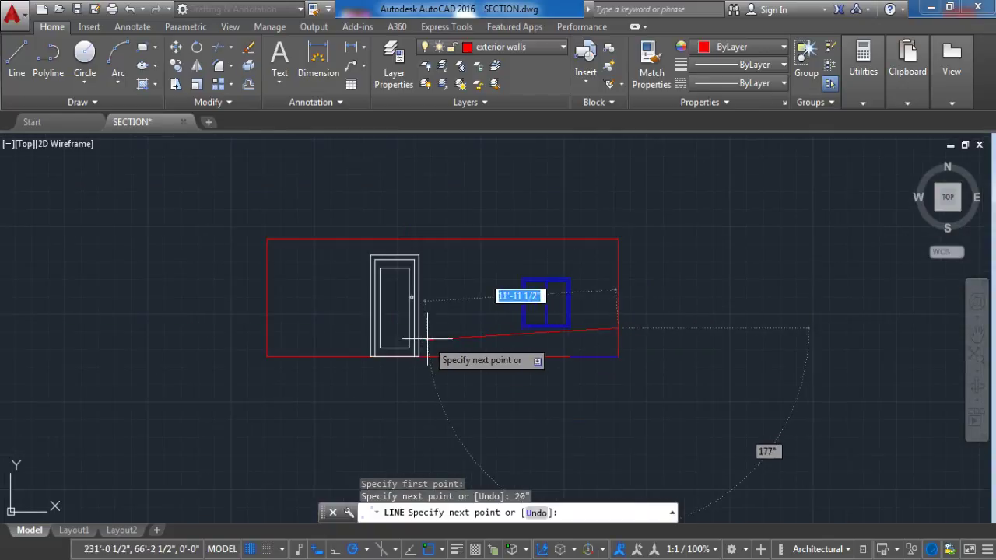
scroll(424, 334, up, 2)
click(407, 321)
key(Return)
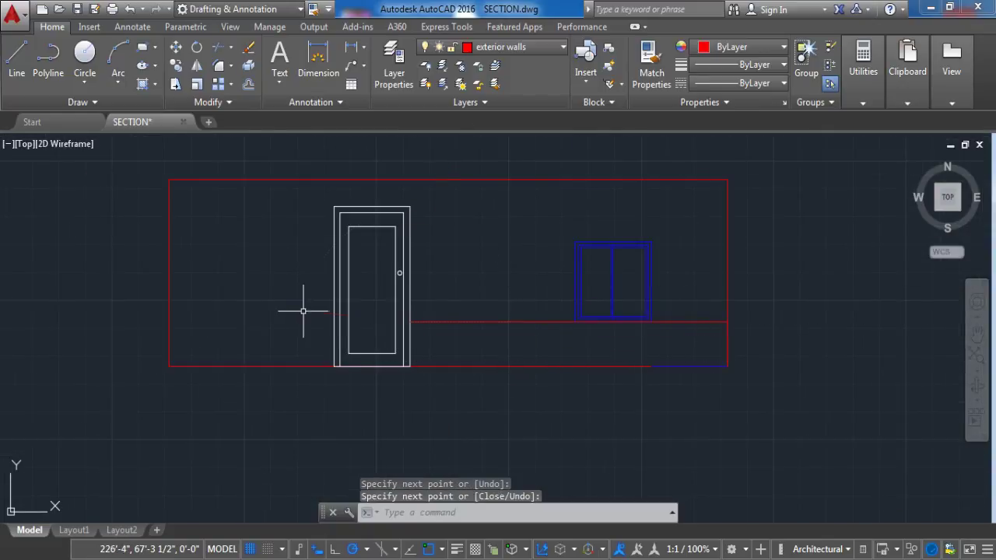
Step: Draw the matching horizontal line at the same height from the door's left edge to the outline's left wall
key(Return)
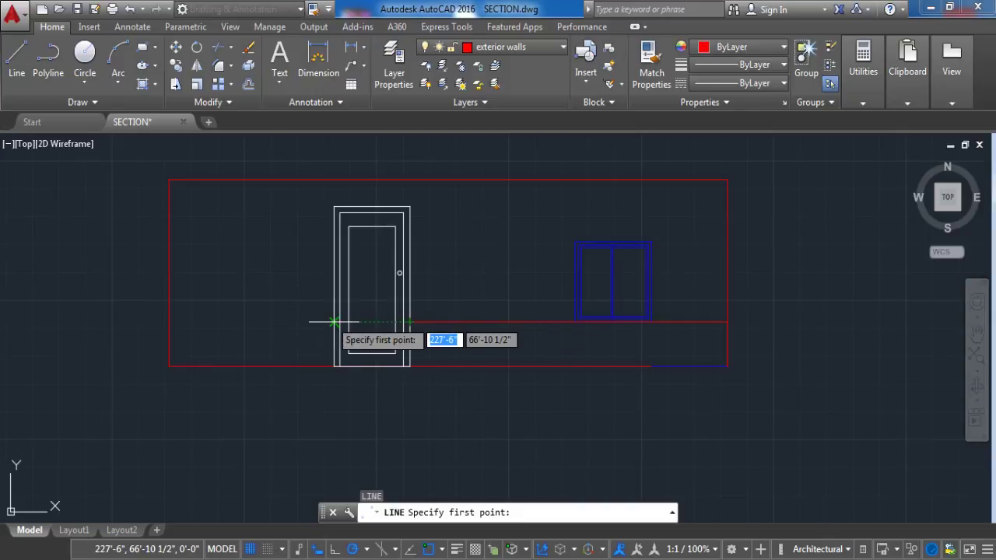
click(333, 321)
click(169, 321)
key(Return)
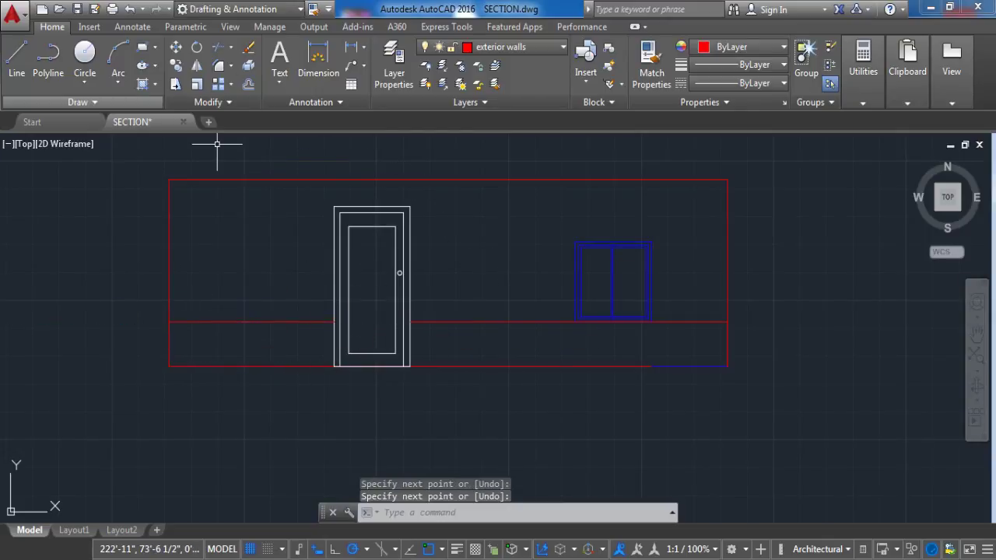
Step: Hatch the two wall strips below the horizontal lines, on both sides of the door, with the AR-B816 pattern
text(h)
key(Return)
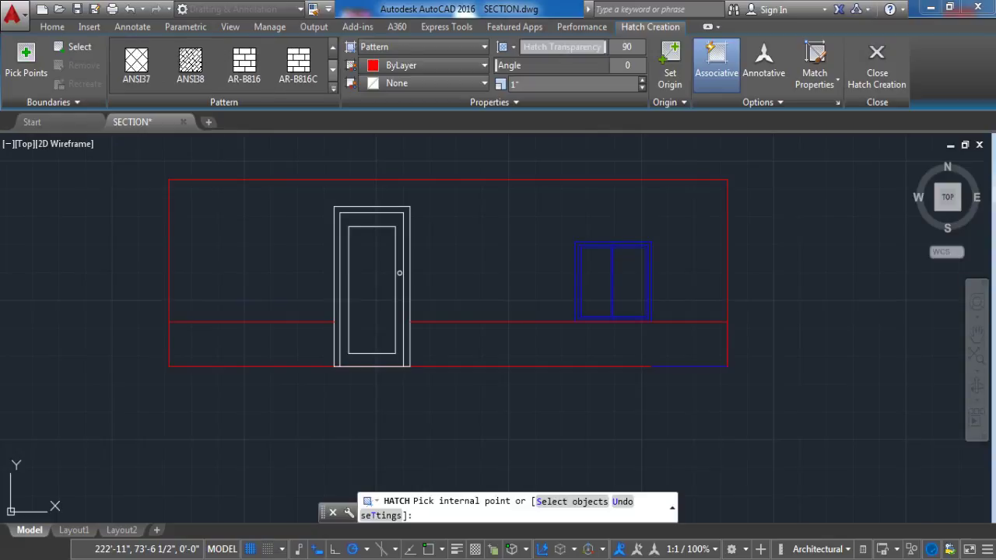
click(244, 62)
click(281, 339)
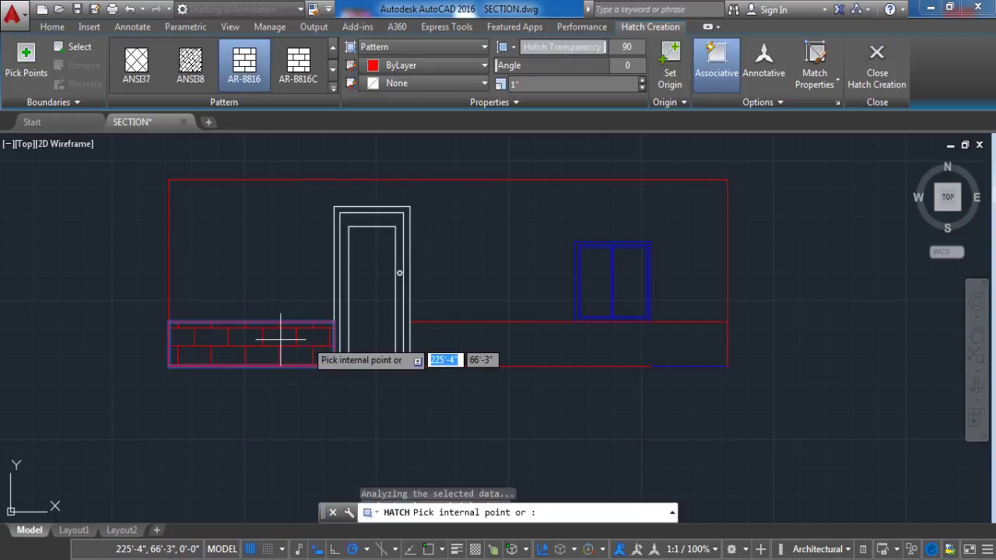
click(455, 345)
key(Escape)
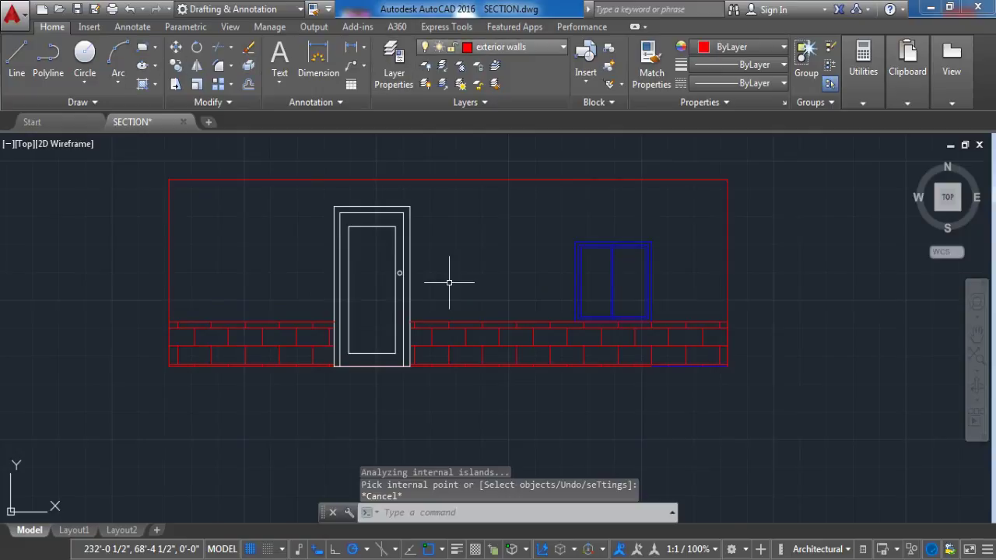
Step: On Layer1, start the roof outline at the wall's upper-right corner with segments 10" to the right and 4' straight up
click(393, 62)
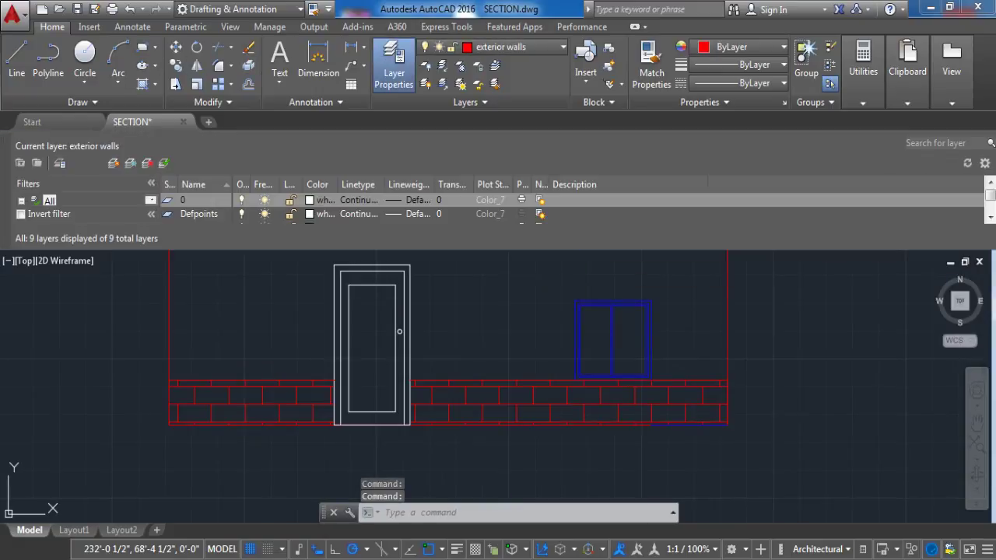
click(394, 62)
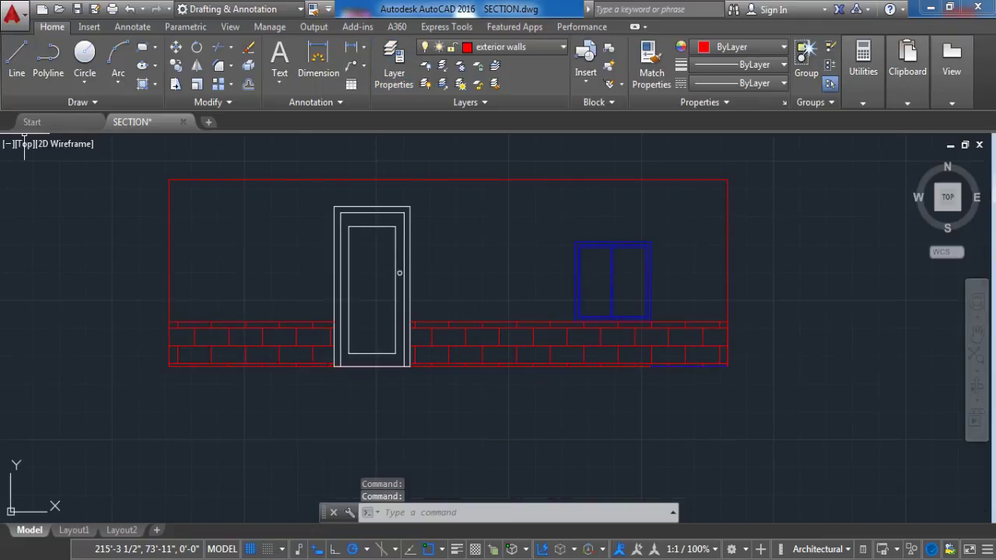
click(513, 47)
click(493, 176)
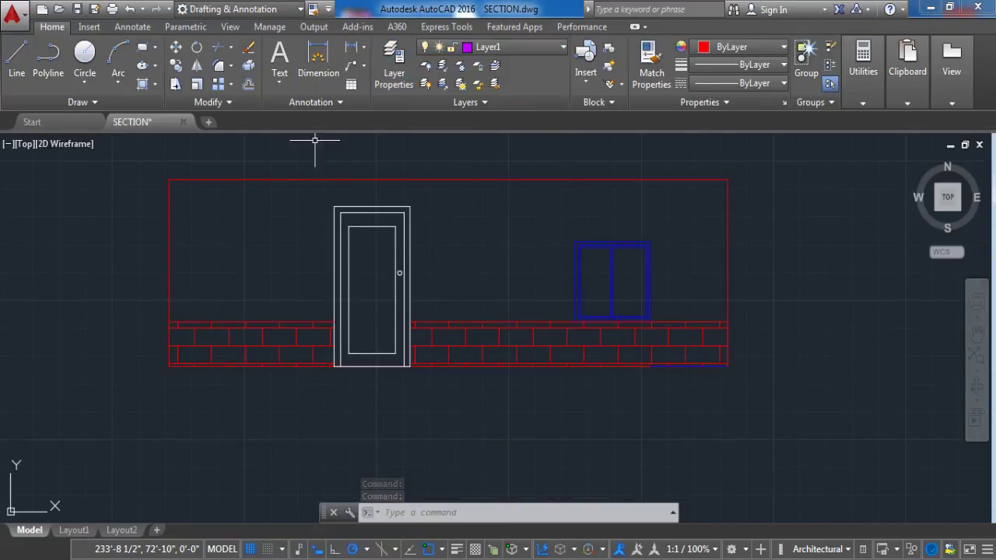
click(17, 63)
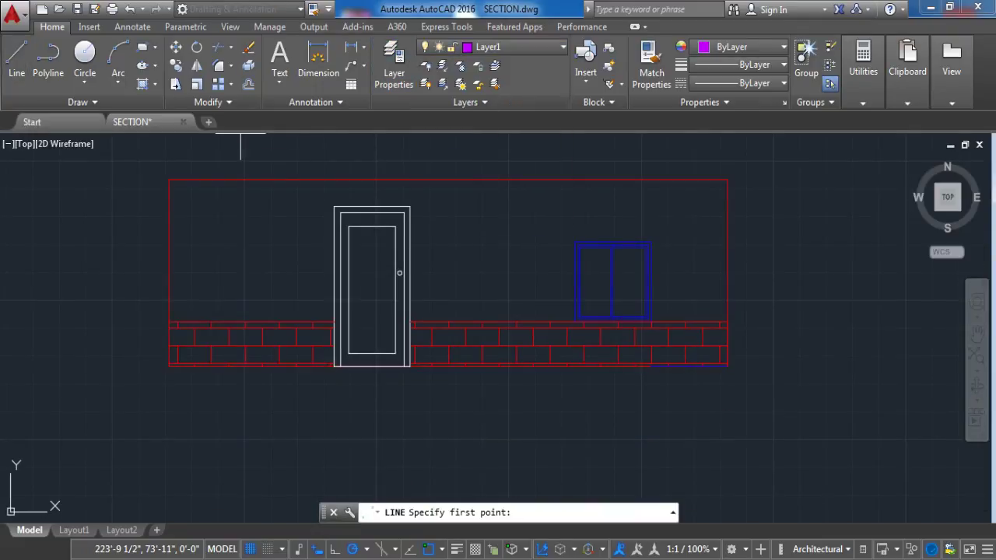
click(728, 180)
scroll(579, 238, down, 1)
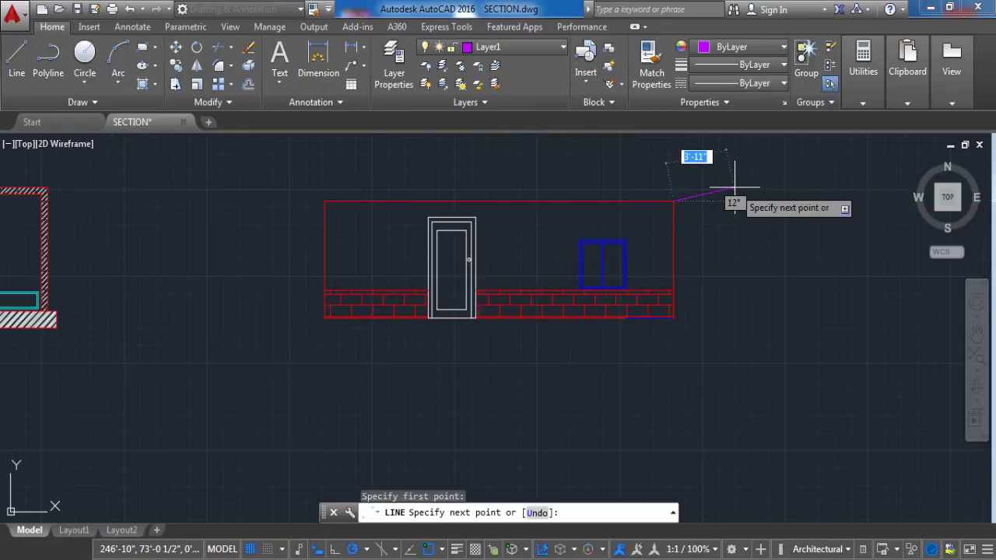
text(10)
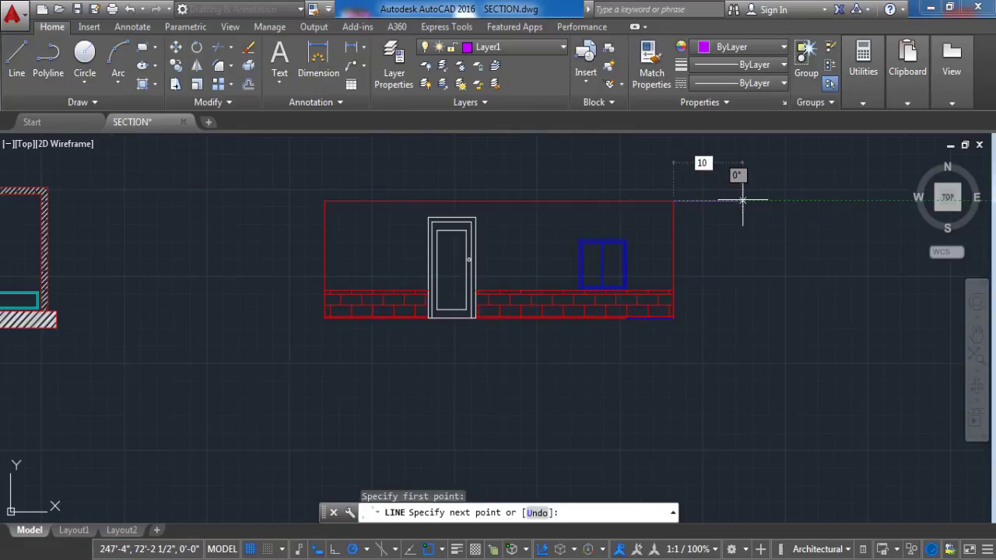
key(Return)
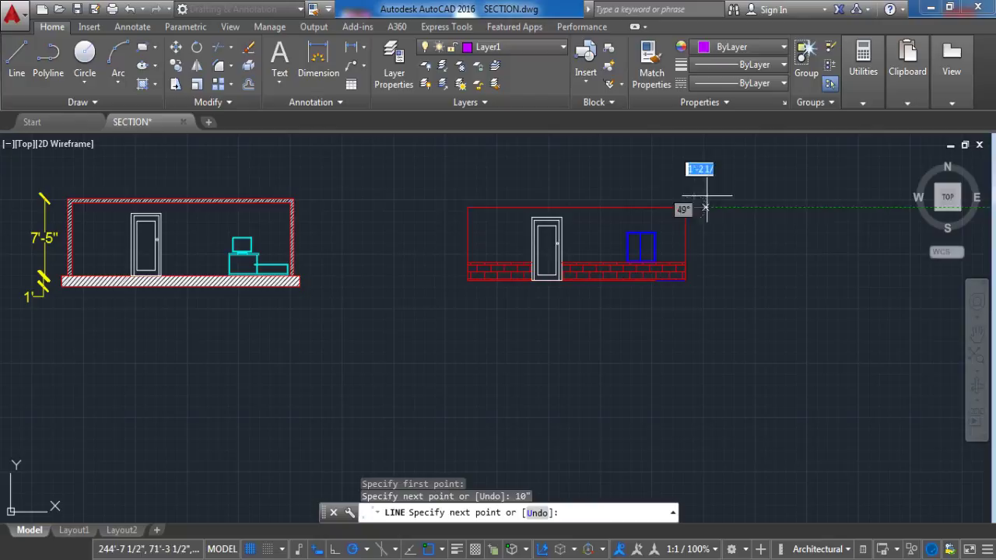
scroll(706, 196, down, 1)
text(4)
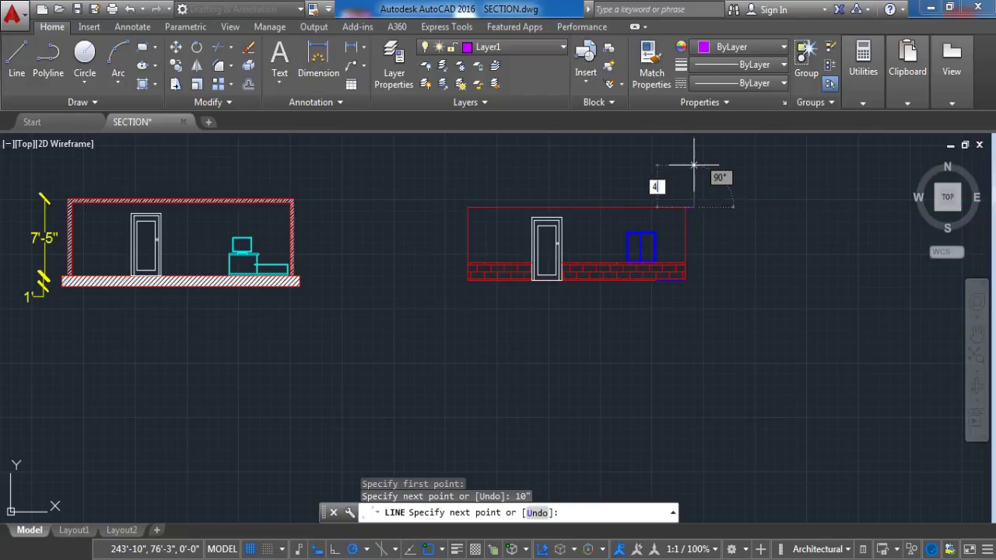
text(')
key(Return)
Step: Continue the roof outline horizontally to 10" beyond the left wall, bring it straight down to the wall top, and finish the line
scroll(459, 191, up, 1)
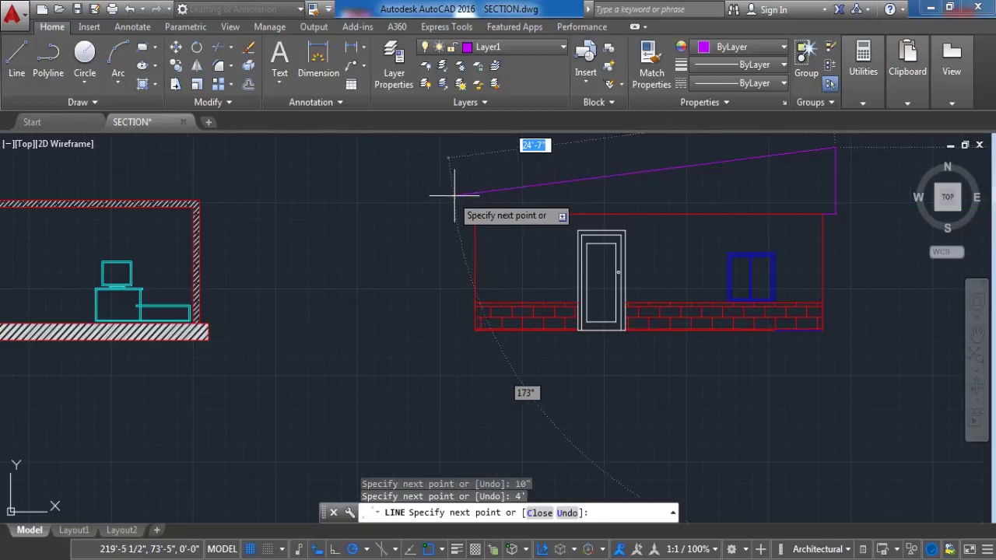
click(475, 146)
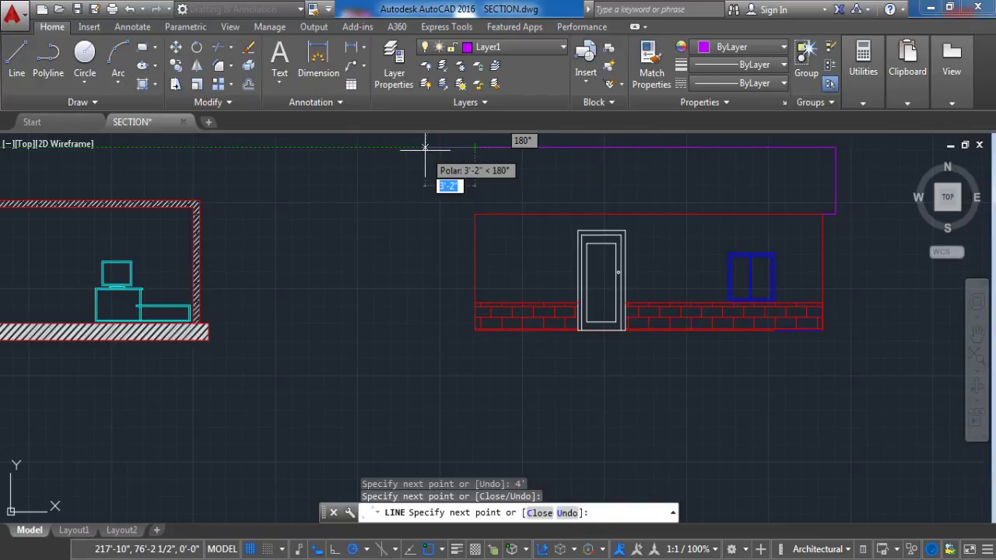
text(10")
key(Return)
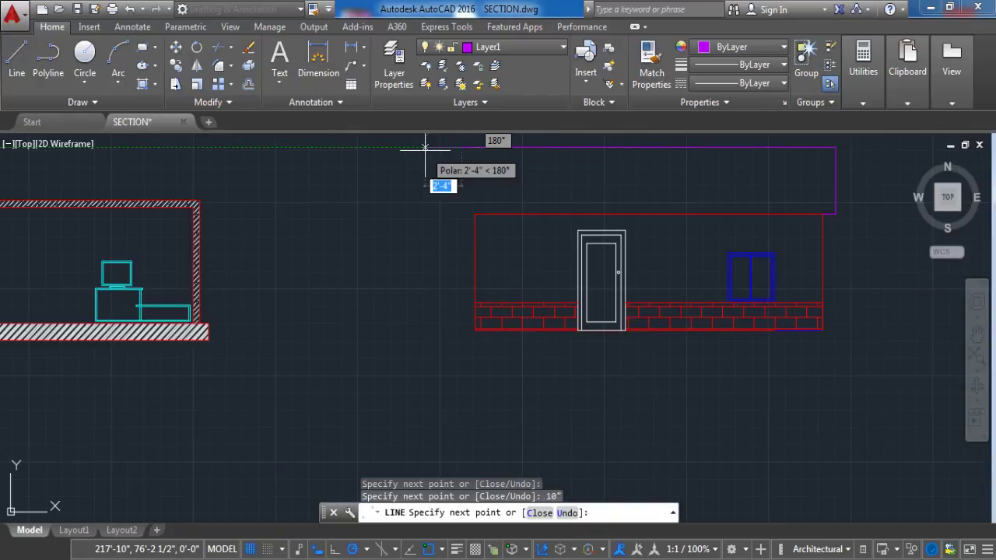
click(462, 213)
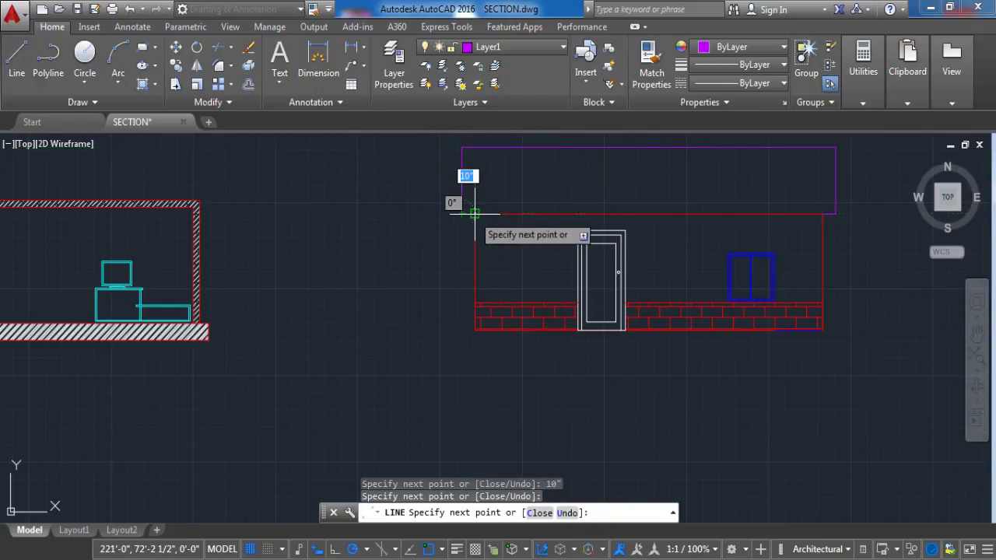
key(Return)
Step: Hatch the roof area with the AR-HBONE pattern at scale 1.0
scroll(540, 251, down, 3)
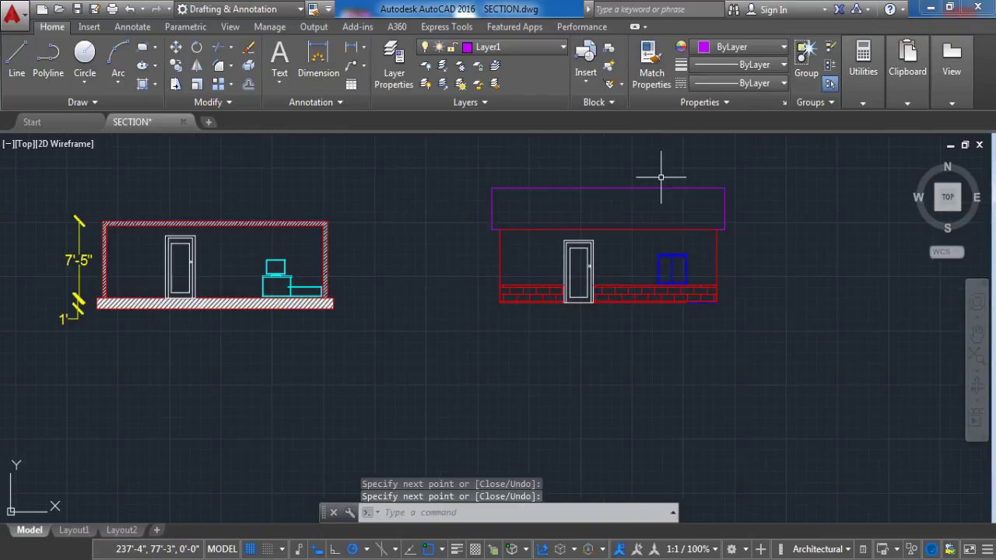
scroll(654, 185, up, 2)
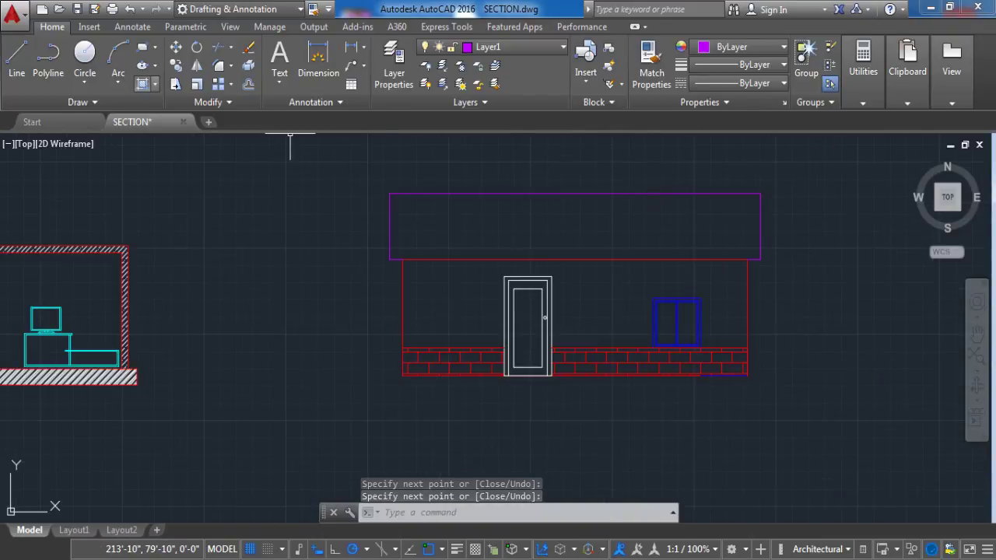
click(141, 65)
click(333, 69)
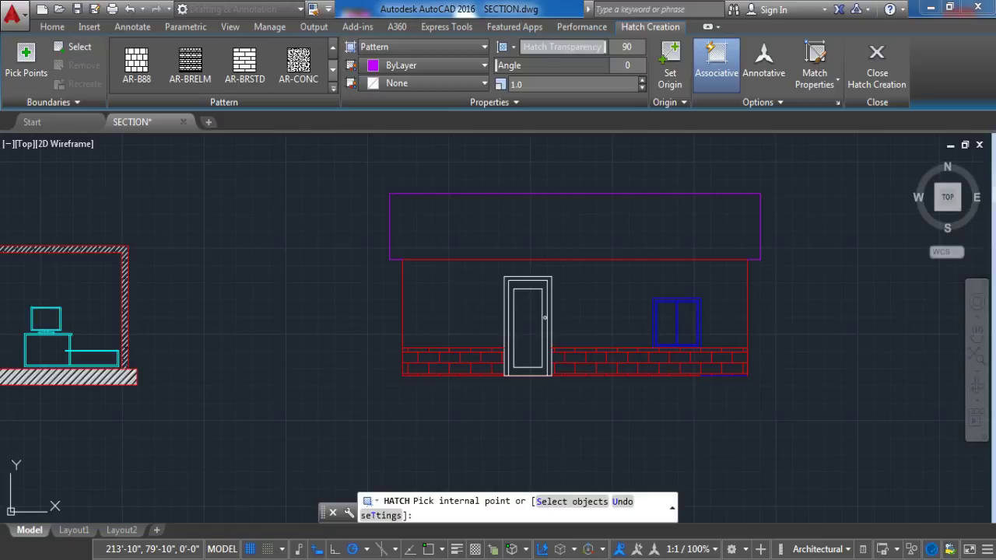
click(333, 69)
click(136, 62)
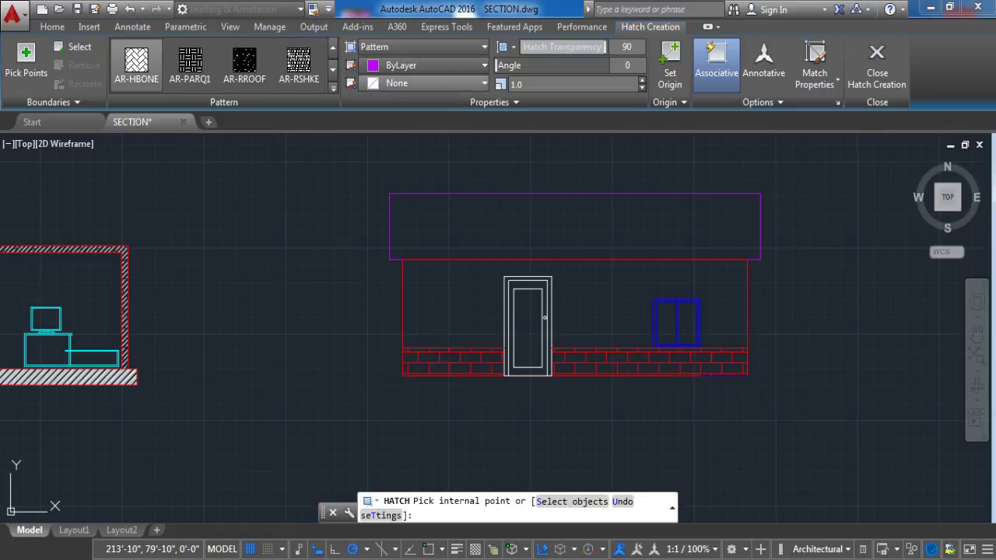
click(538, 233)
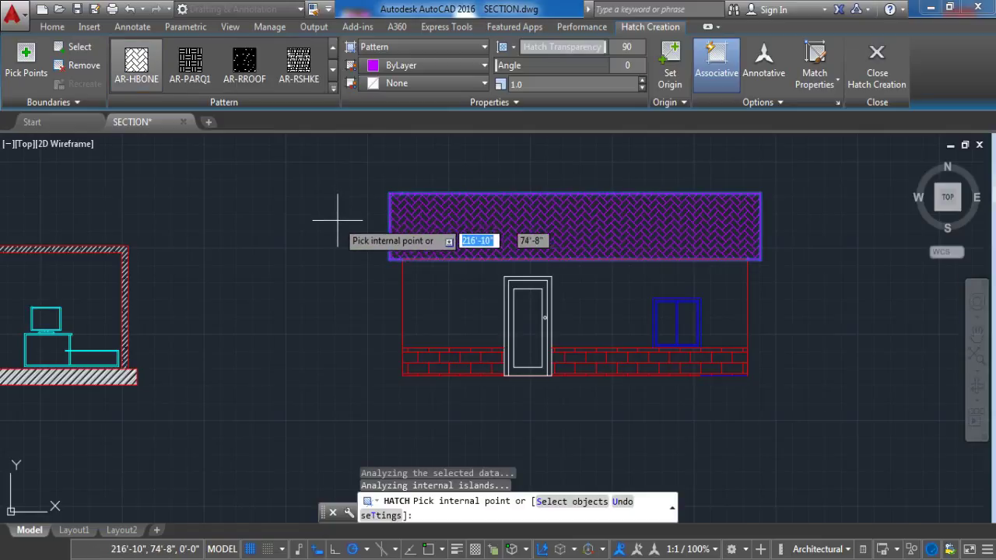
key(Return)
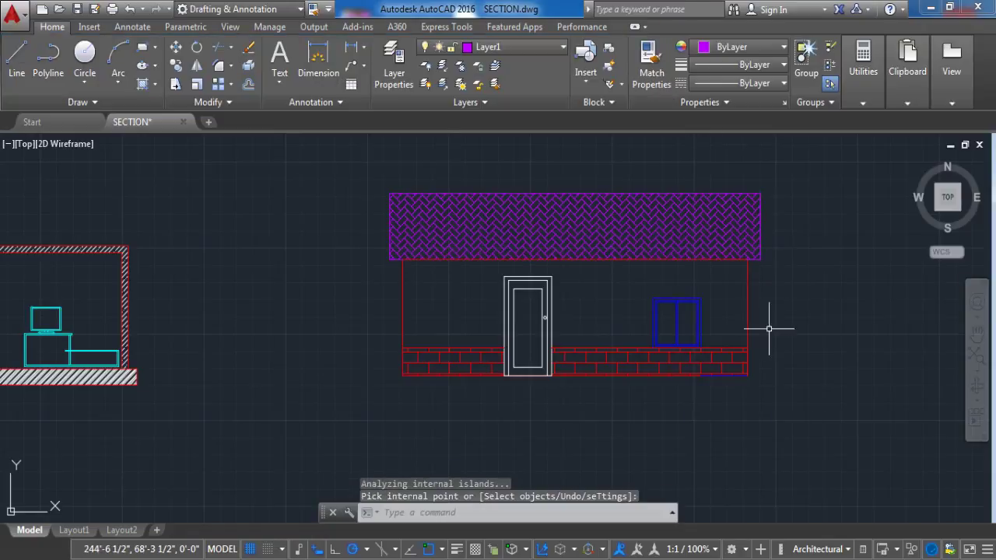
Step: Delete the blue guide line along the base at the outline's lower-right corner
scroll(719, 366, up, 5)
click(718, 434)
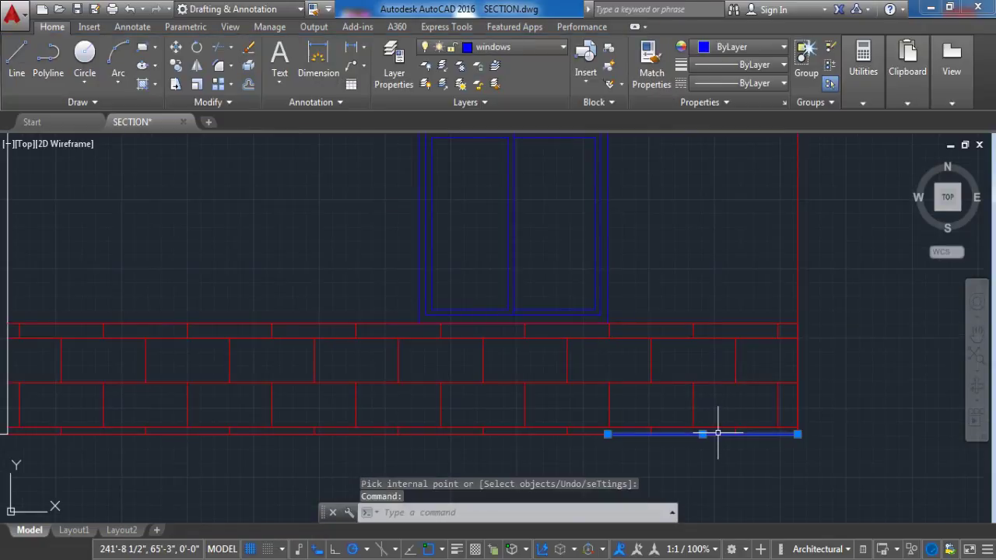
key(Delete)
scroll(691, 385, down, 5)
Step: Move the double-door elevation from the far right about 72' horizontally left, placing it beside the front elevation
scroll(692, 385, down, 2)
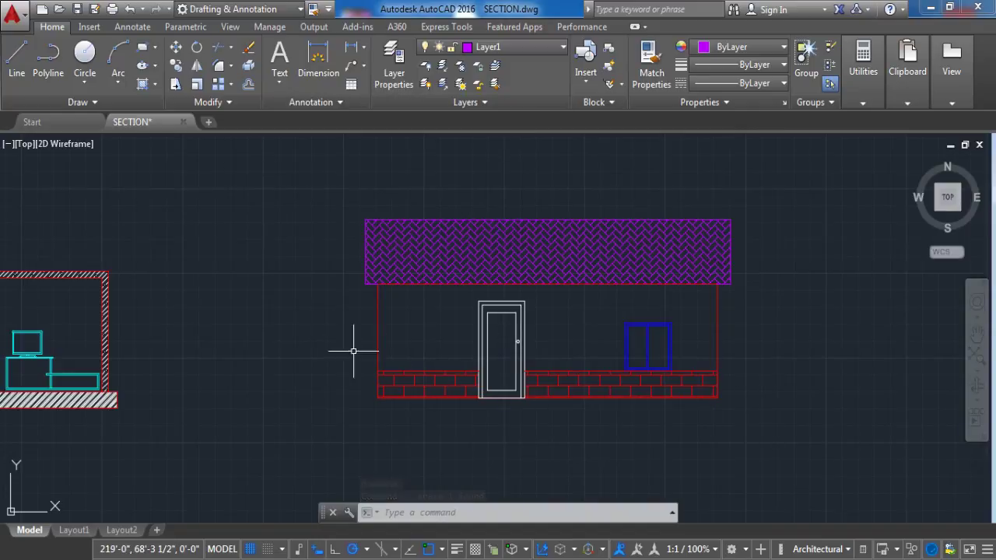
scroll(365, 355, down, 6)
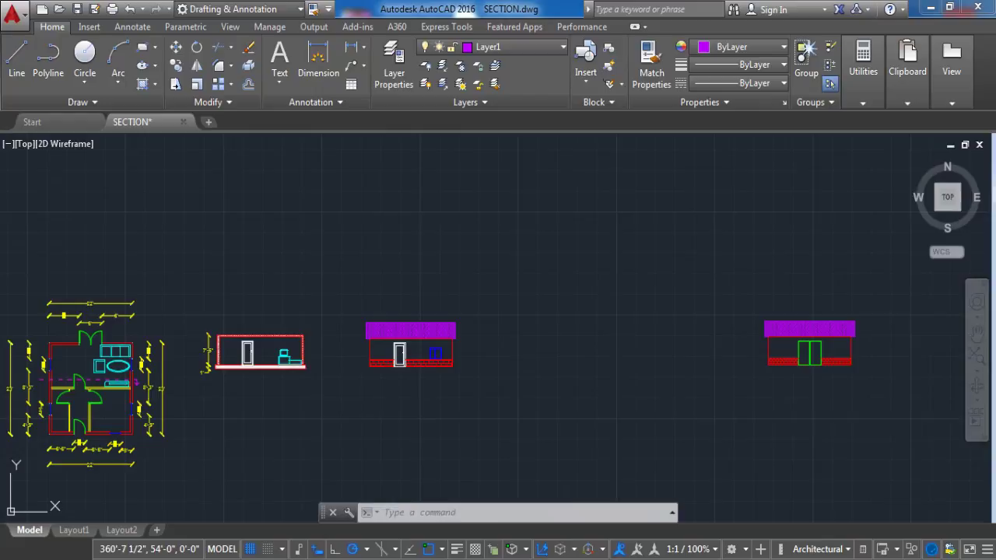
click(896, 415)
click(726, 298)
key(Return)
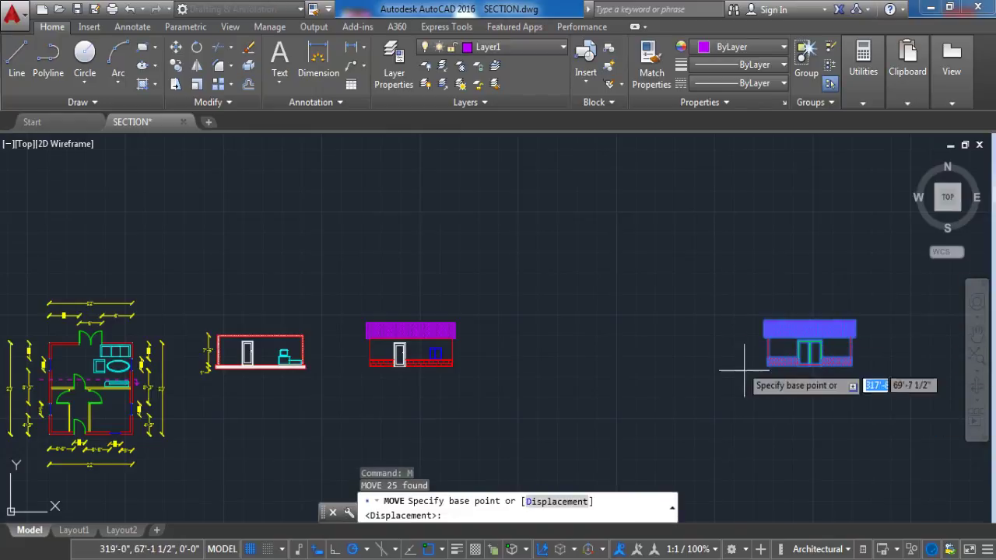
click(766, 363)
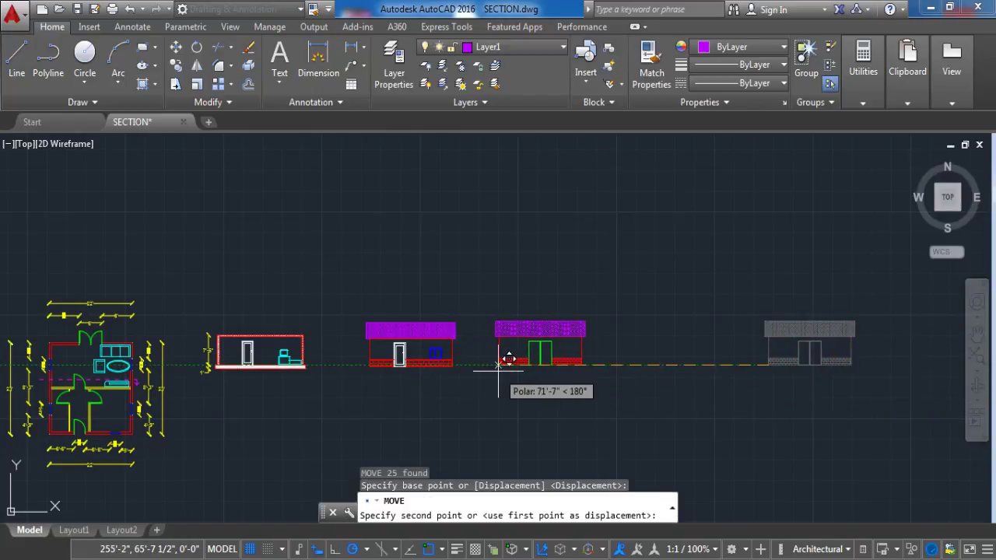
click(495, 363)
scroll(472, 388, up, 2)
scroll(468, 387, up, 2)
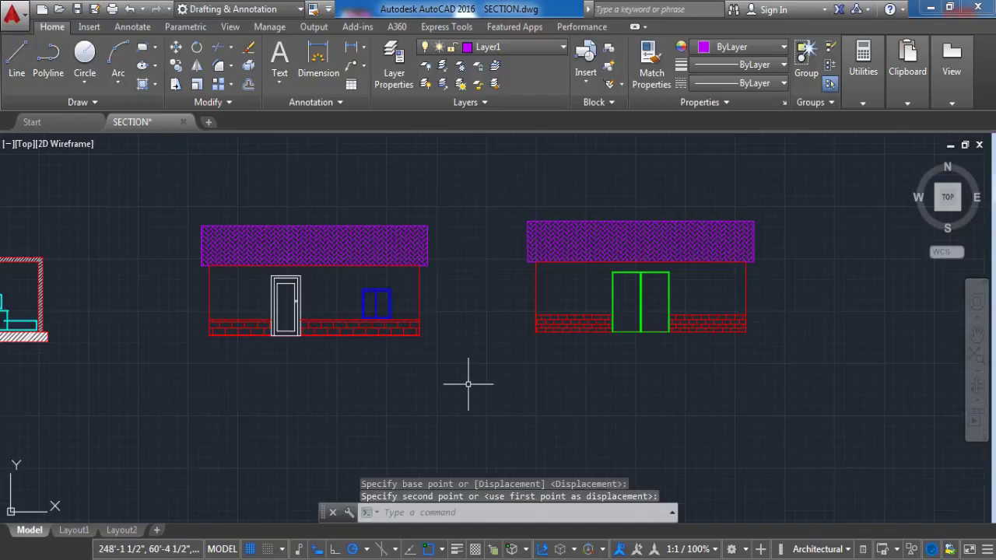